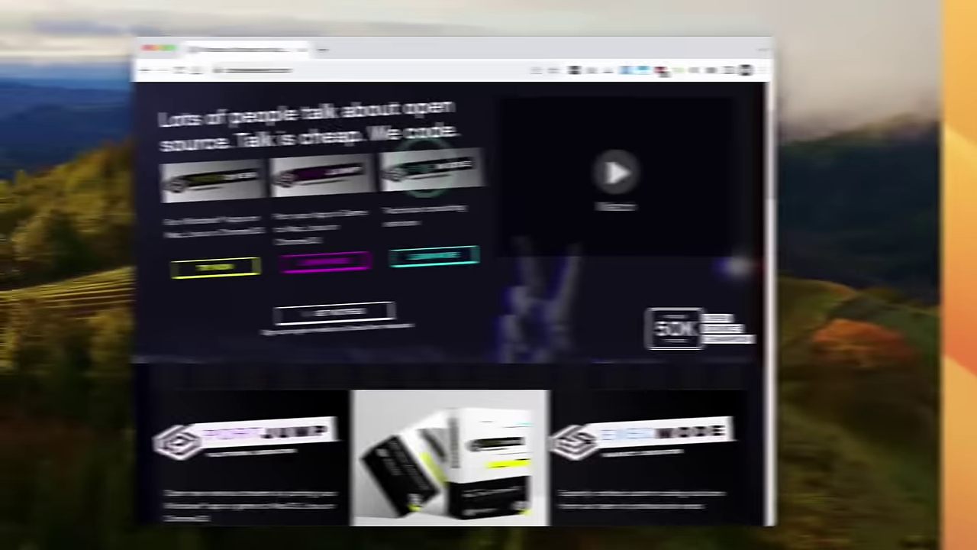
Open the store's purchase options for CrossOver from the CodeWeavers home page and review the pricing plans.
scroll(473, 229, down, 5)
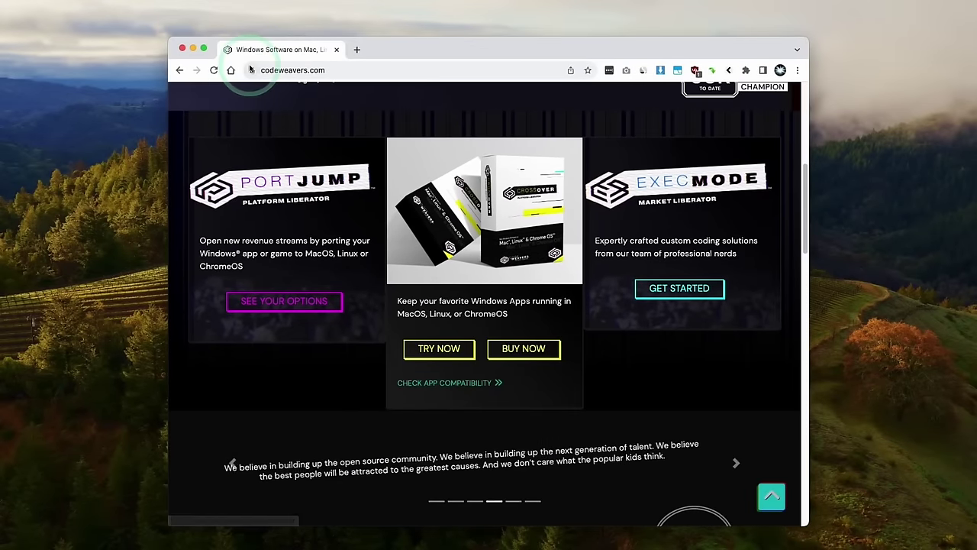
click(525, 349)
mouse_move(418, 169)
mouse_down()
mouse_move(558, 188)
mouse_move(427, 164)
mouse_up()
click(538, 180)
click(427, 163)
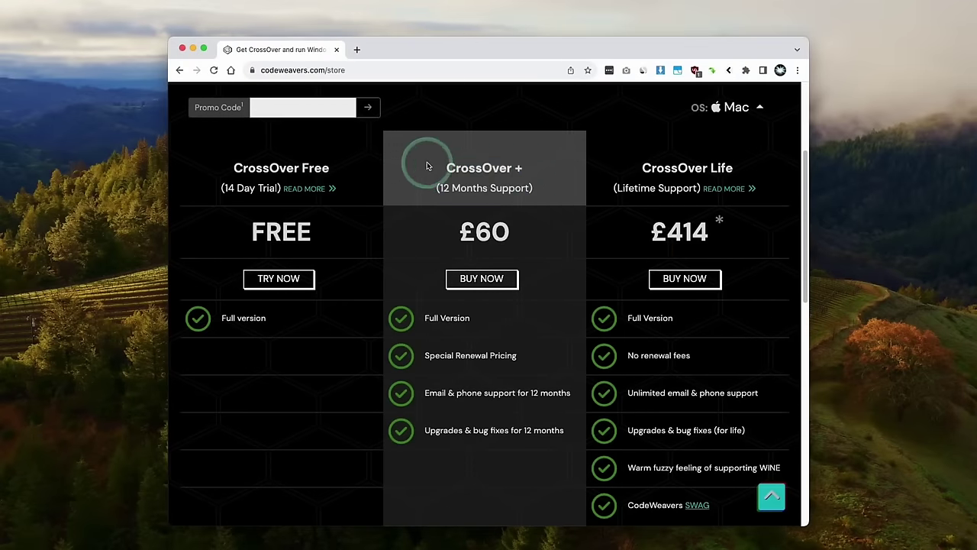
Apply the promo code APPLEGAMINGWIKINEW and take the CrossOver + plan with 12 months of support to checkout.
click(297, 111)
text(APPLEGAMINGWIKINEW)
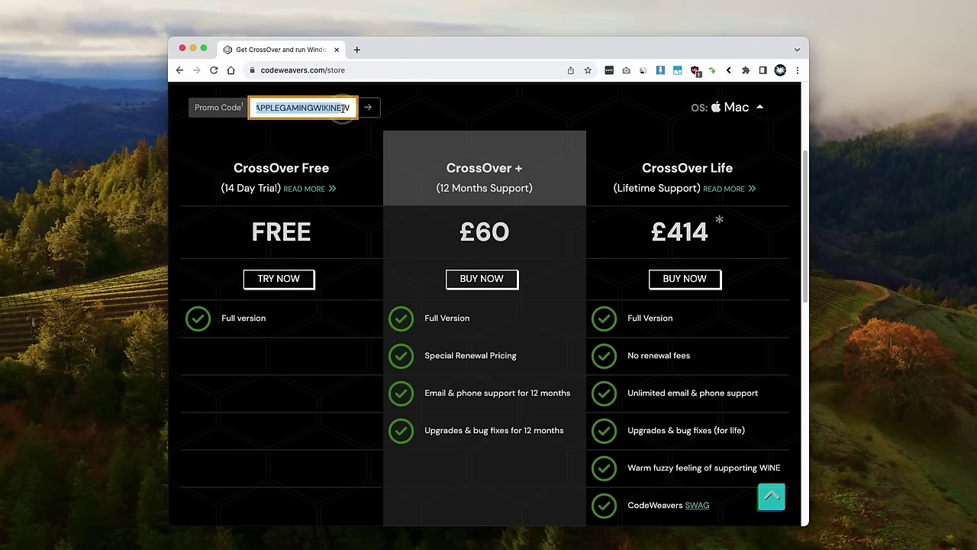
click(368, 108)
drag(397, 247, 569, 252)
click(569, 251)
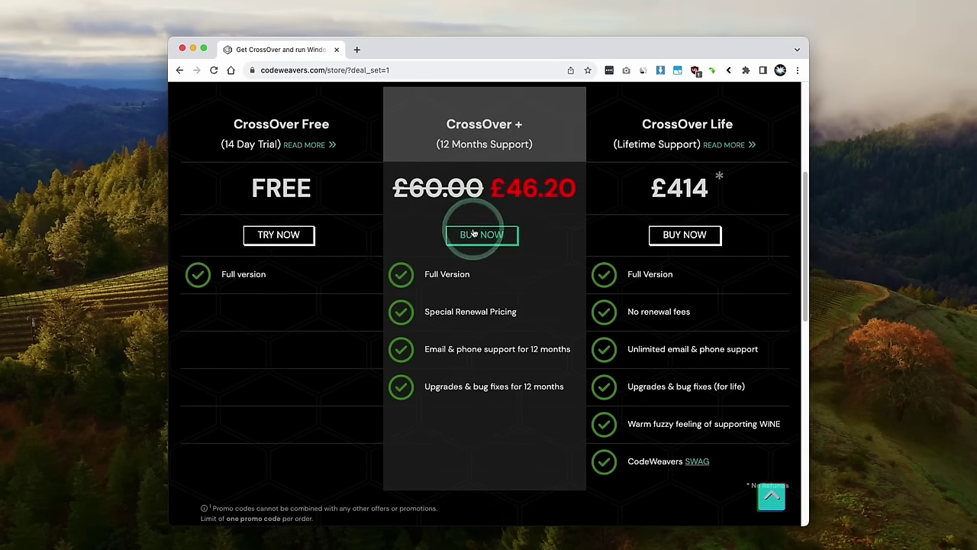
click(474, 233)
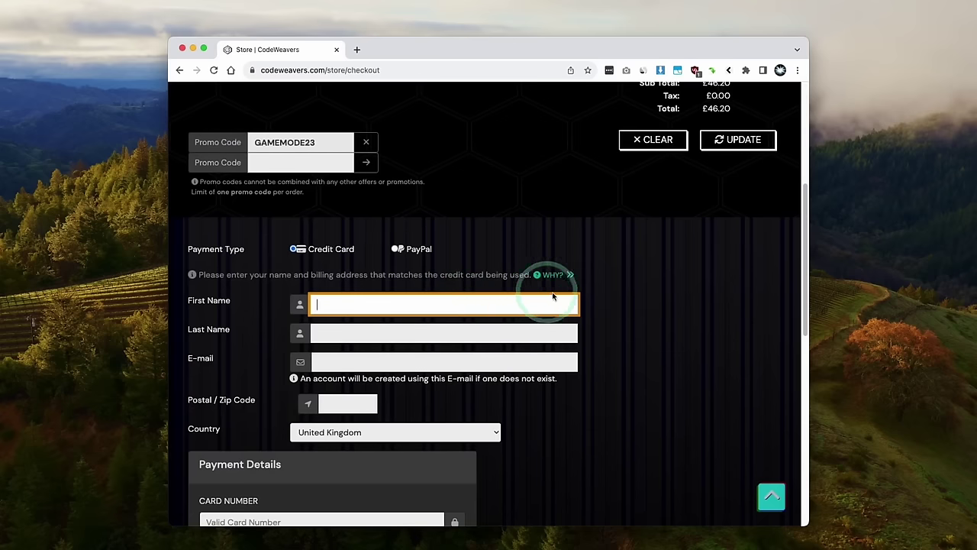
scroll(579, 302, up, 5)
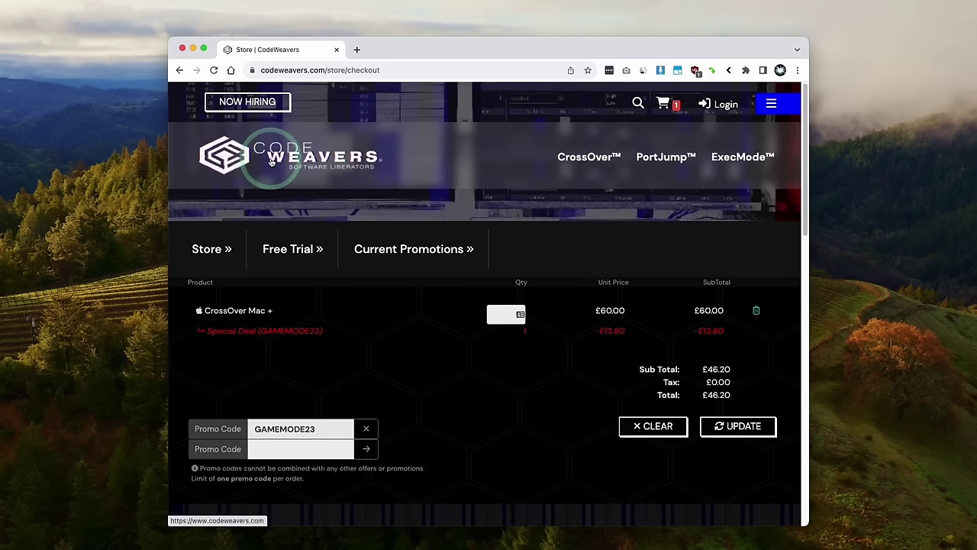
Leave the checkout for the CodeWeavers home page and open the CrossOver free trial download page.
click(398, 167)
scroll(542, 225, down, 5)
scroll(543, 231, down, 3)
click(435, 349)
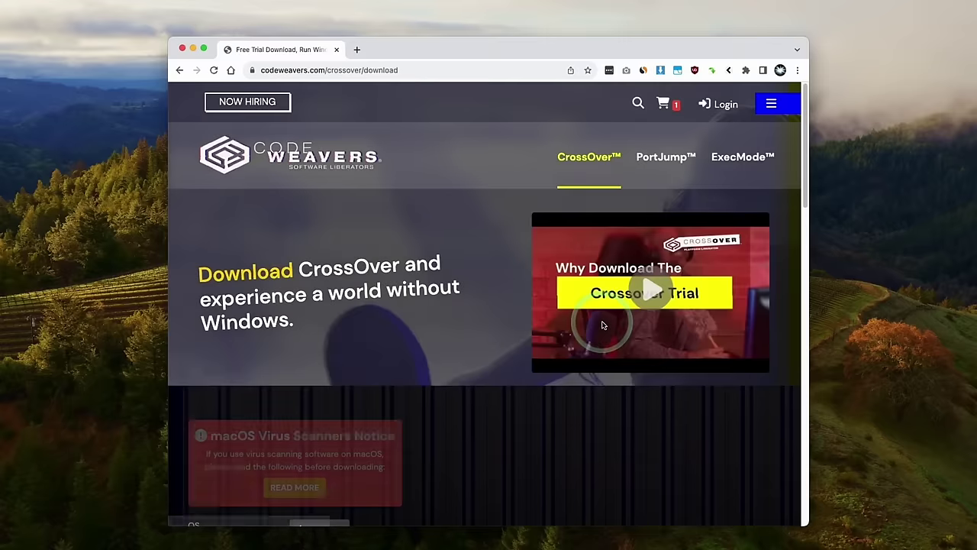
Request the macOS trial with a name and email, and save crossover-23.5.0.zip in the Downloads folder.
scroll(358, 175, down, 5)
click(358, 173)
click(344, 200)
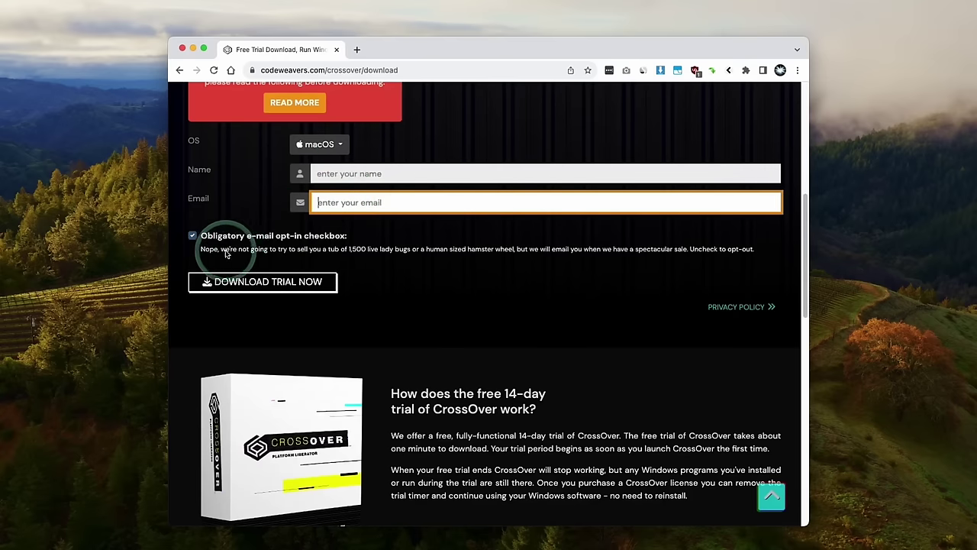
click(225, 284)
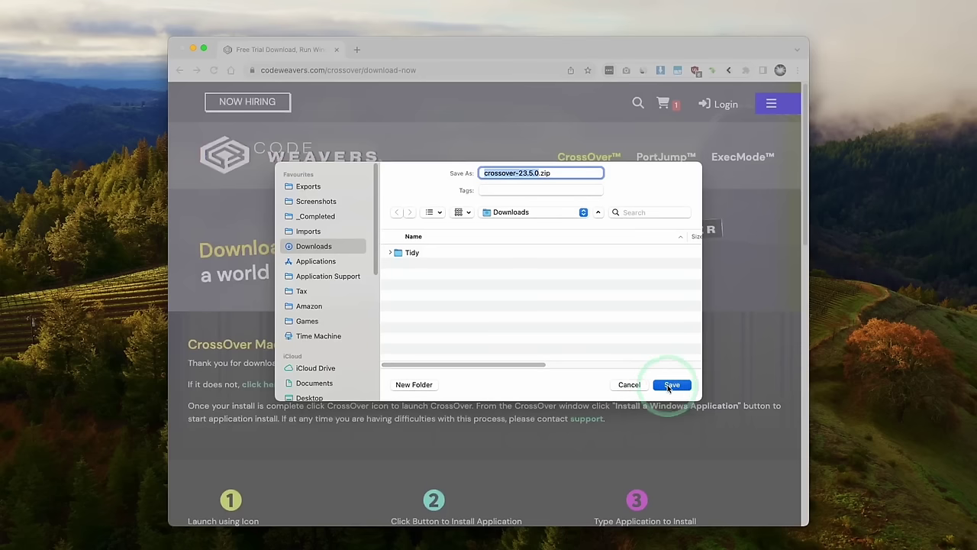
click(670, 385)
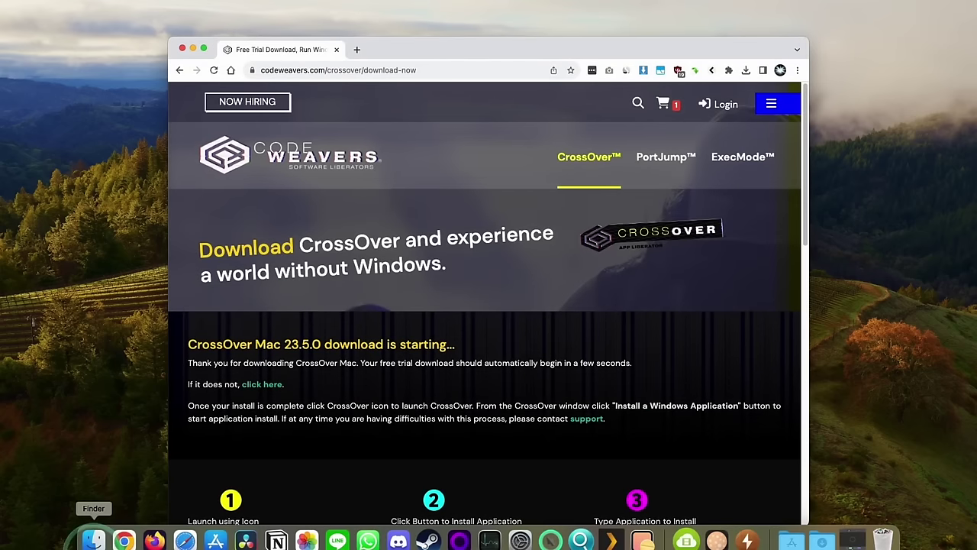
Extract crossover-23.5.0.zip in the Downloads folder and move the CrossOver app into Applications.
click(93, 539)
click(289, 184)
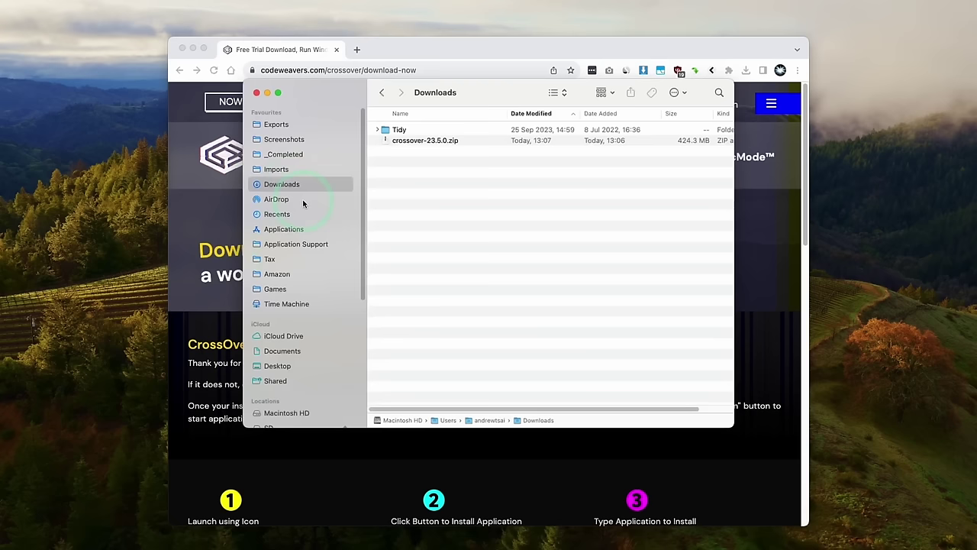
click(411, 143)
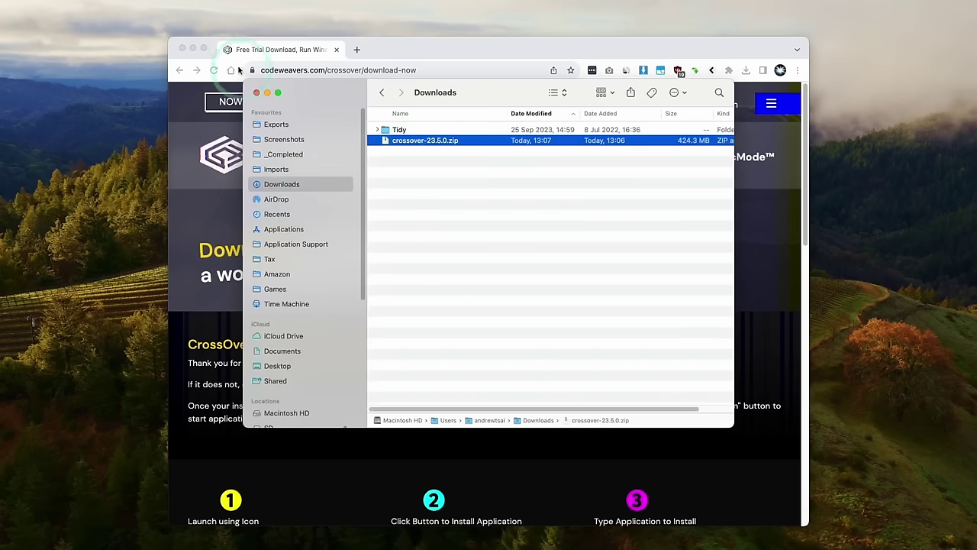
click(194, 49)
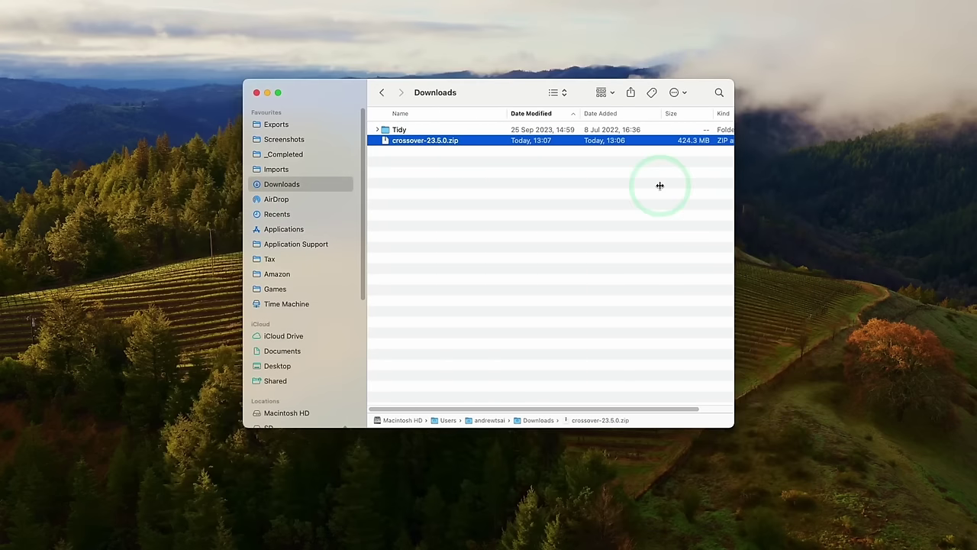
key(super+o)
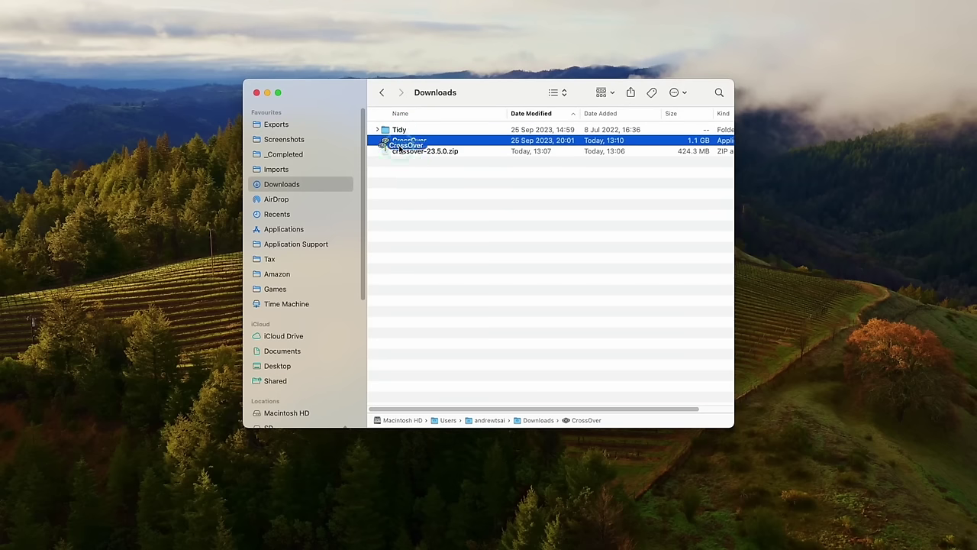
drag(385, 212, 336, 229)
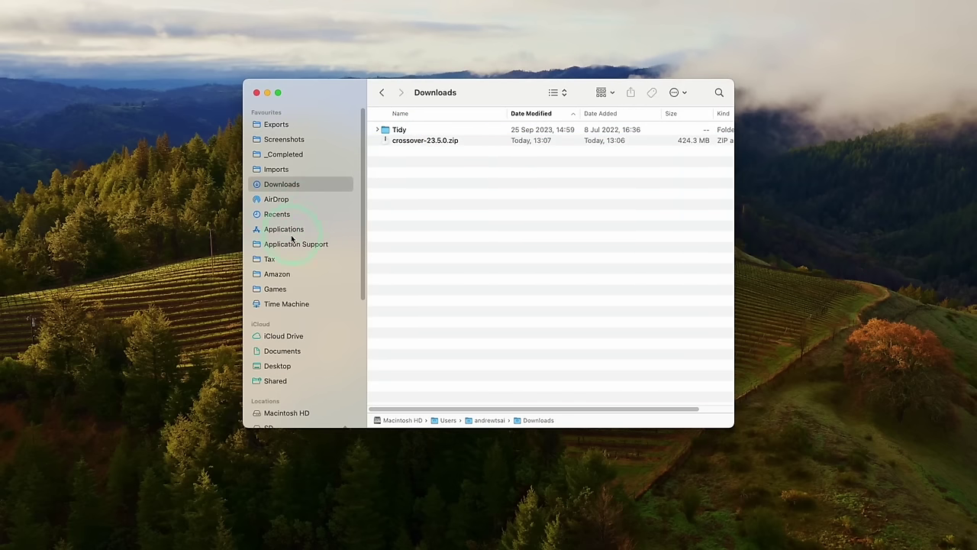
Launch CrossOver from the Applications folder and approve opening the downloaded app.
click(286, 231)
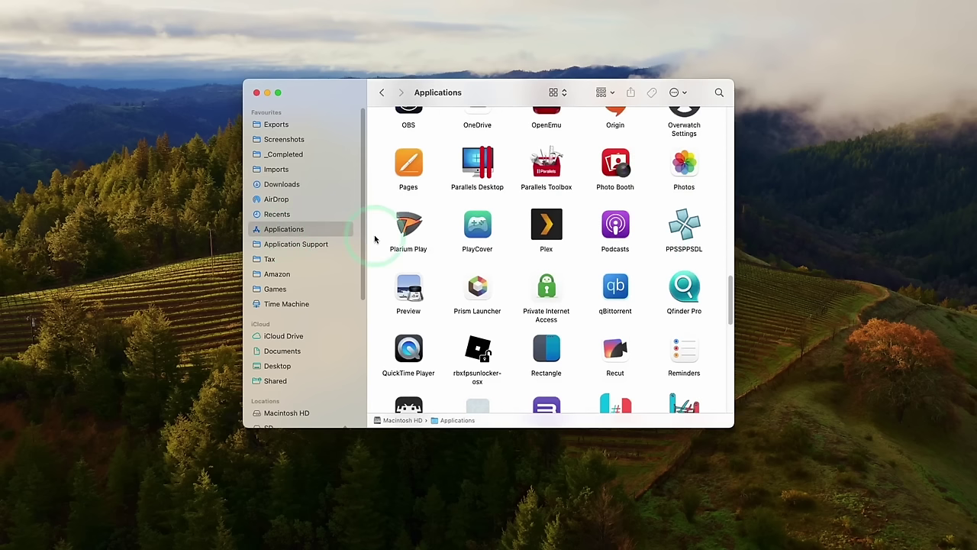
drag(728, 293, 719, 155)
click(542, 229)
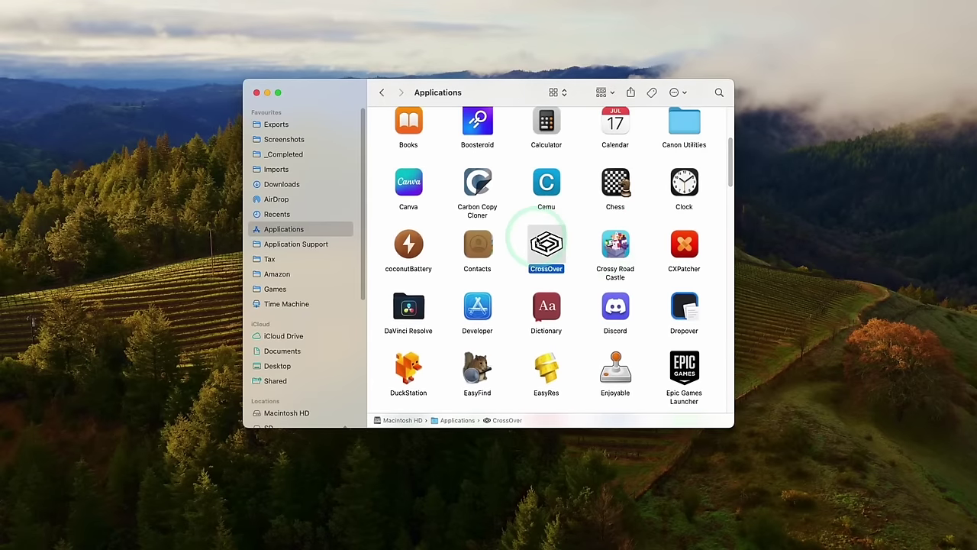
double_click(550, 253)
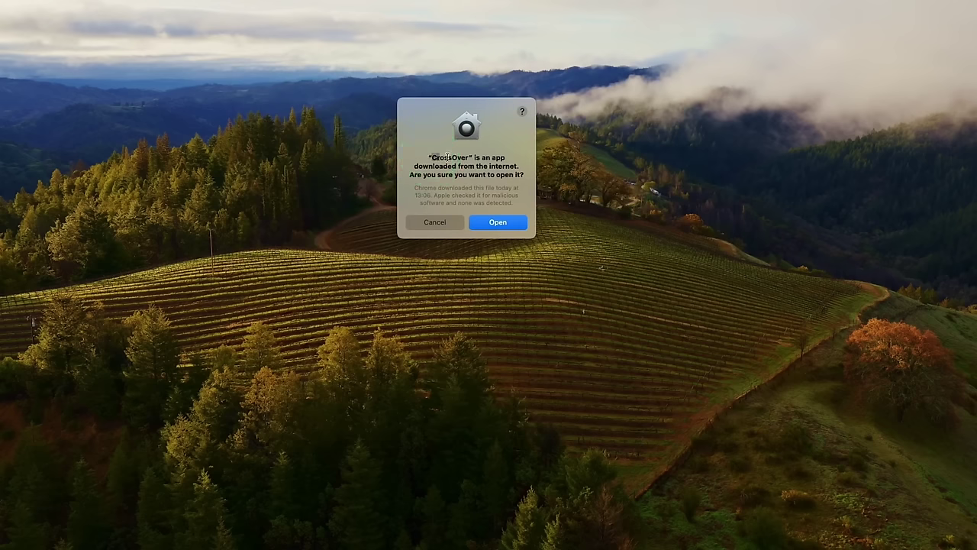
click(489, 221)
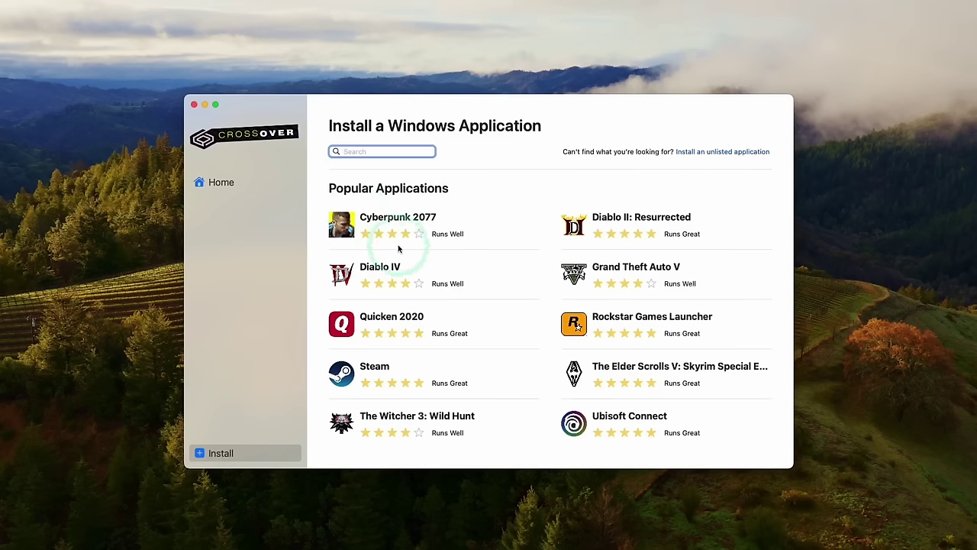
Start installing Steam from CrossOver's popular applications and accept the Courier New font license agreement.
click(373, 371)
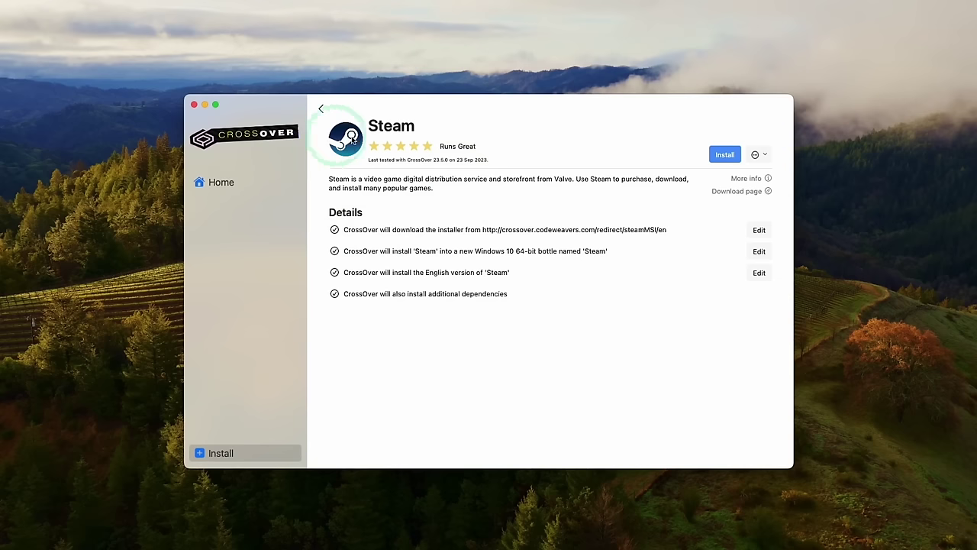
click(719, 155)
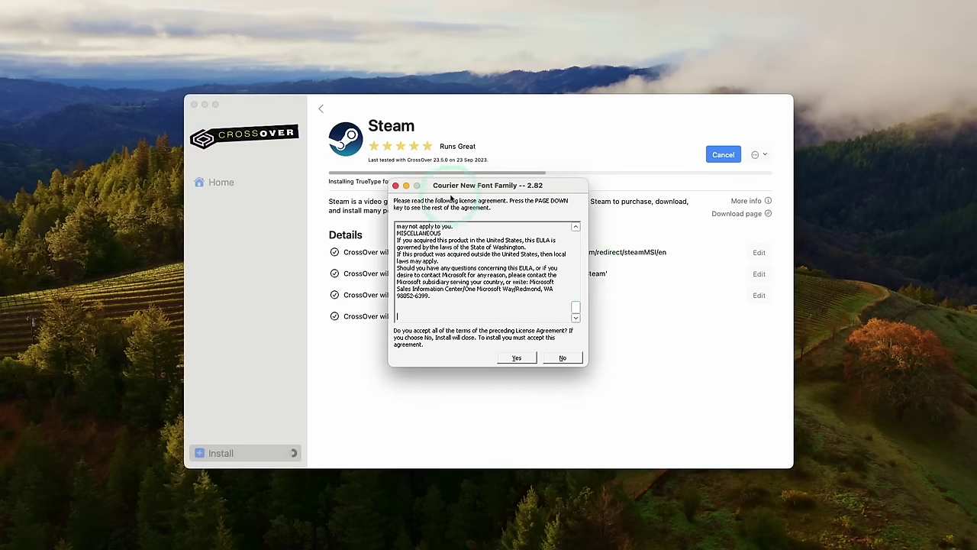
click(519, 358)
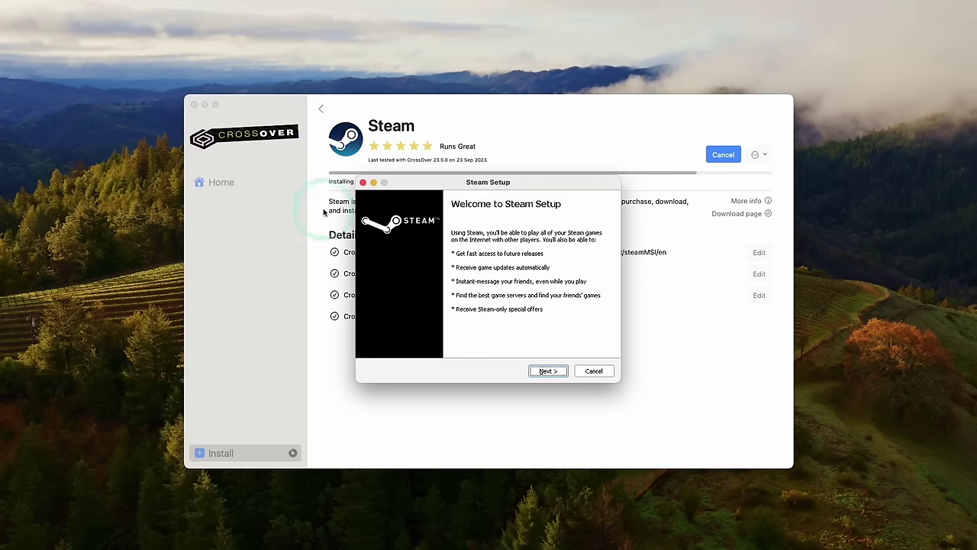
Minimize CrossOver and complete Steam Setup with the default destination folder C:\Program Files (x86)\Steam.
click(205, 104)
click(526, 359)
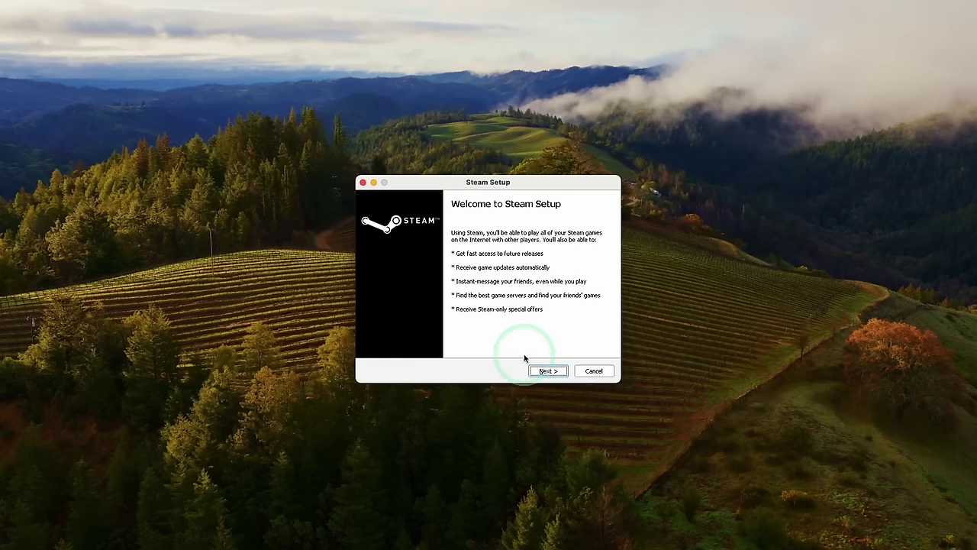
click(548, 372)
click(559, 371)
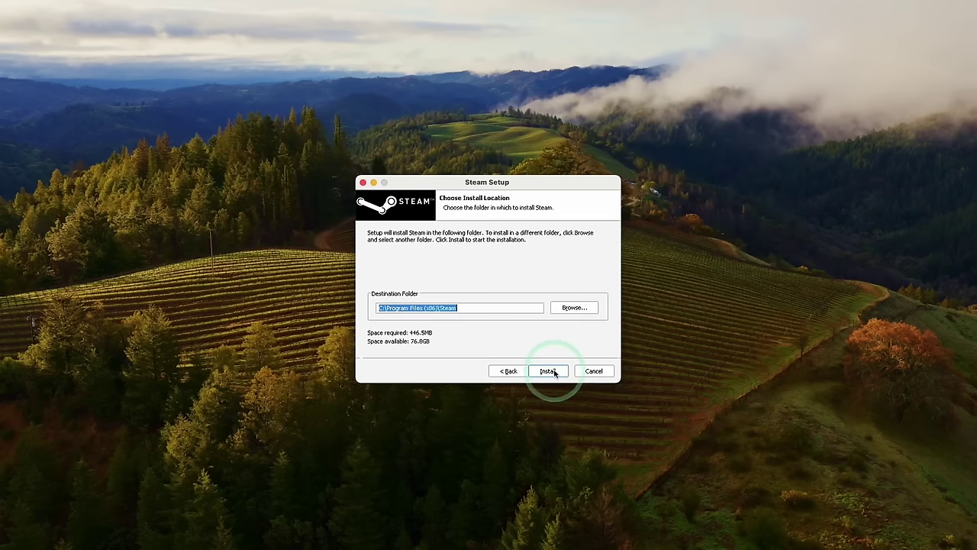
click(546, 370)
click(555, 372)
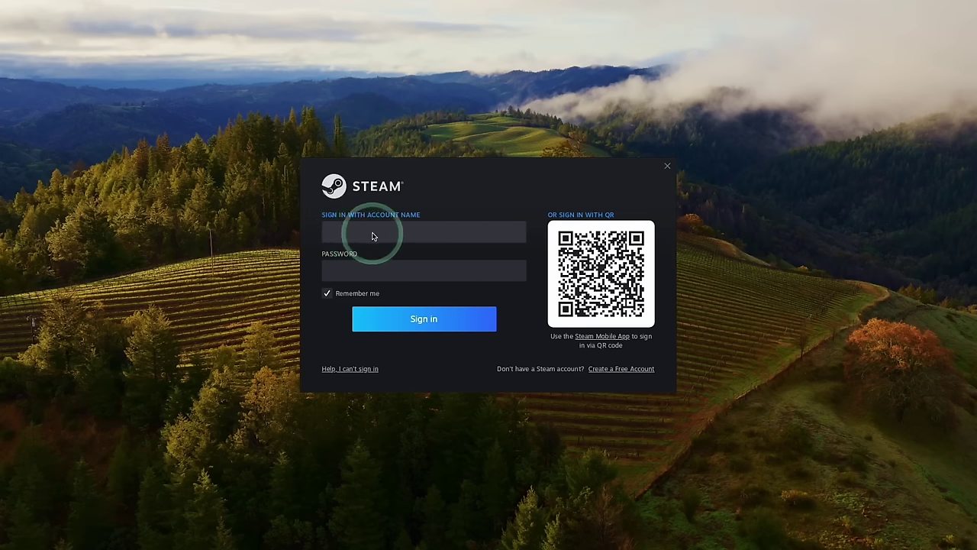
Sign in to Steam with the account credentials and browse the store's front page.
click(369, 238)
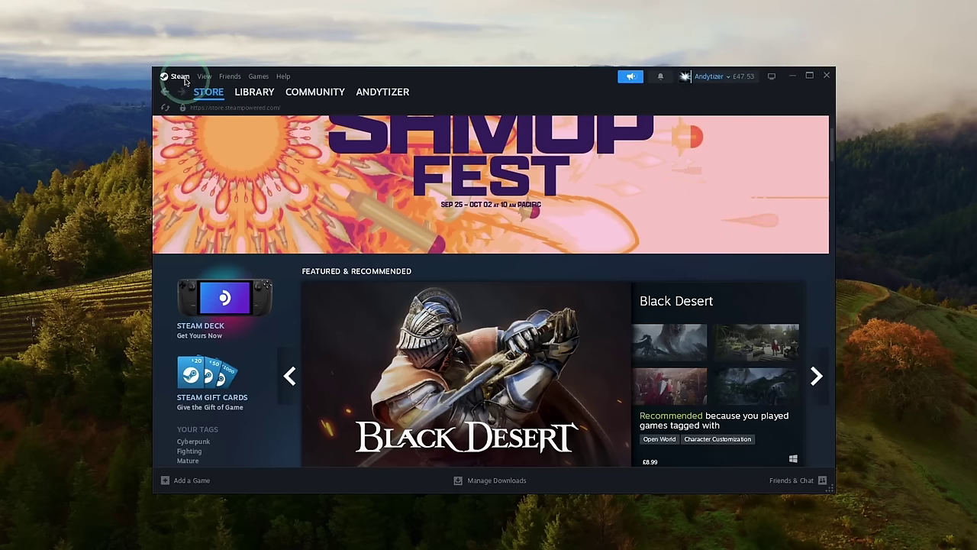
click(181, 77)
click(180, 76)
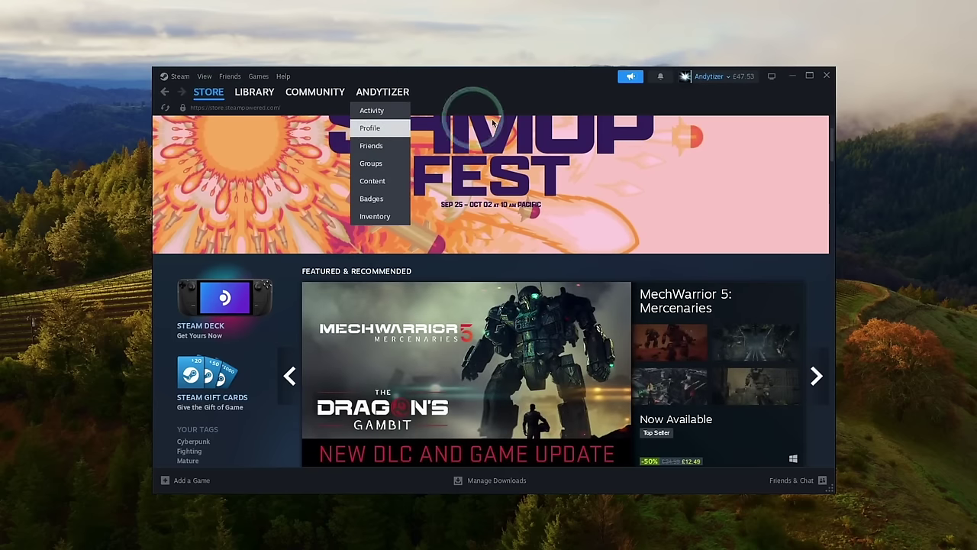
scroll(754, 268, down, 5)
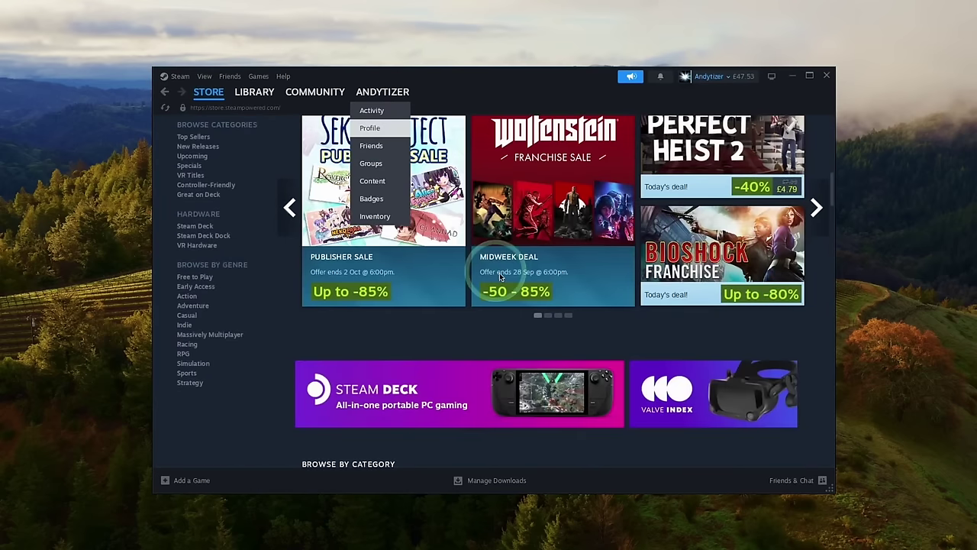
scroll(508, 279, down, 5)
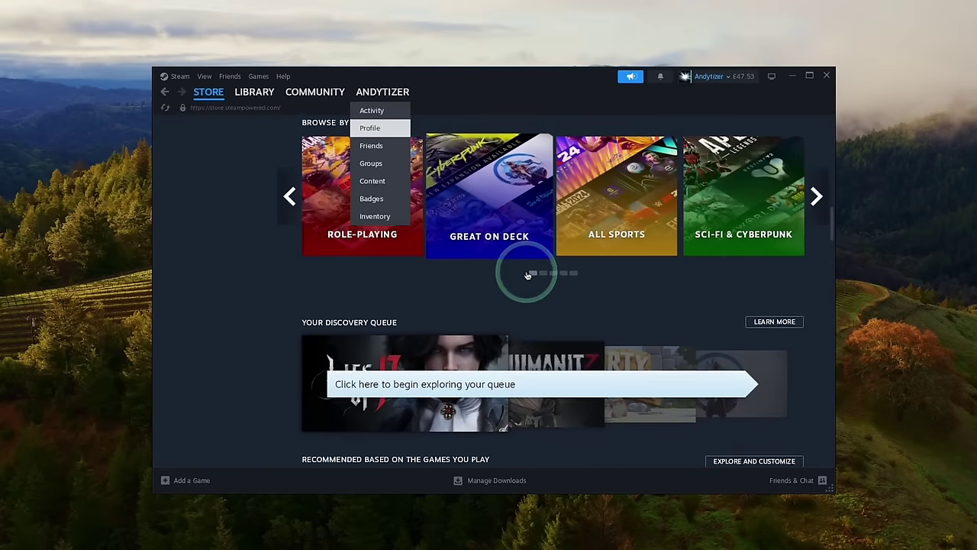
scroll(526, 275, down, 10)
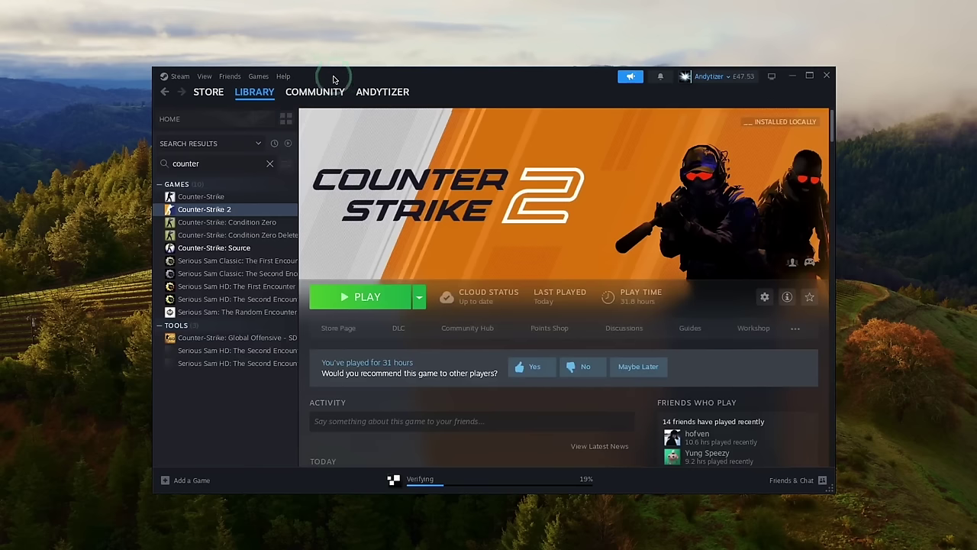
Exit Steam and relaunch it from the Steam bottle in CrossOver.
click(174, 77)
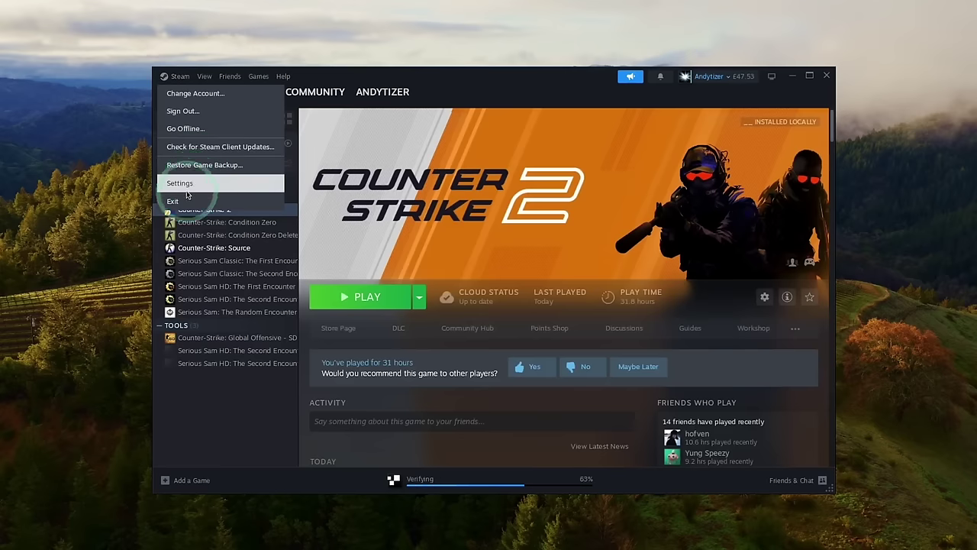
click(185, 202)
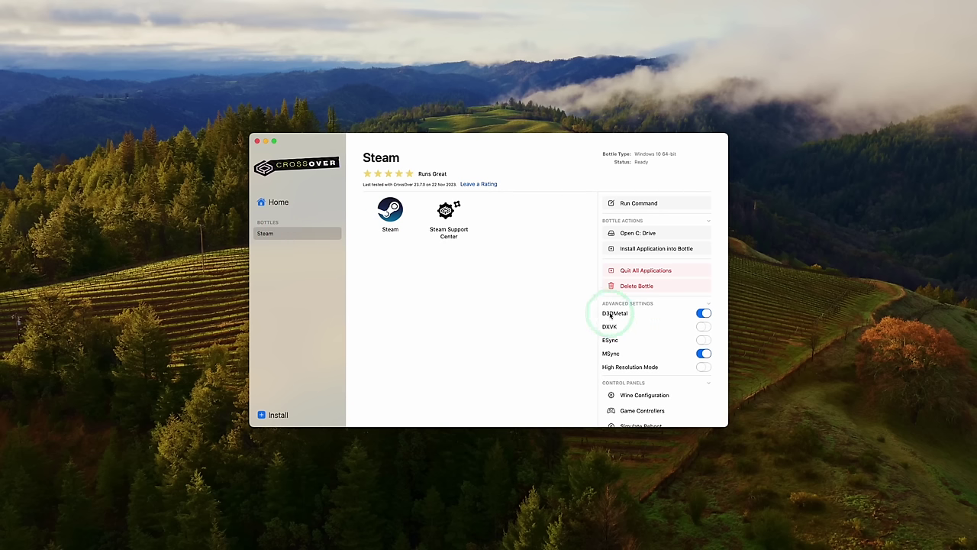
mouse_move(616, 317)
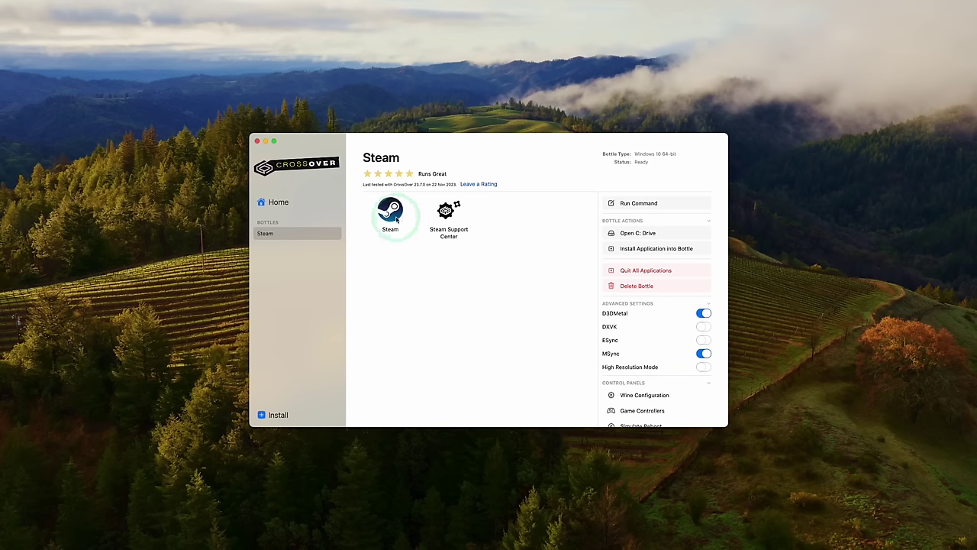
click(397, 219)
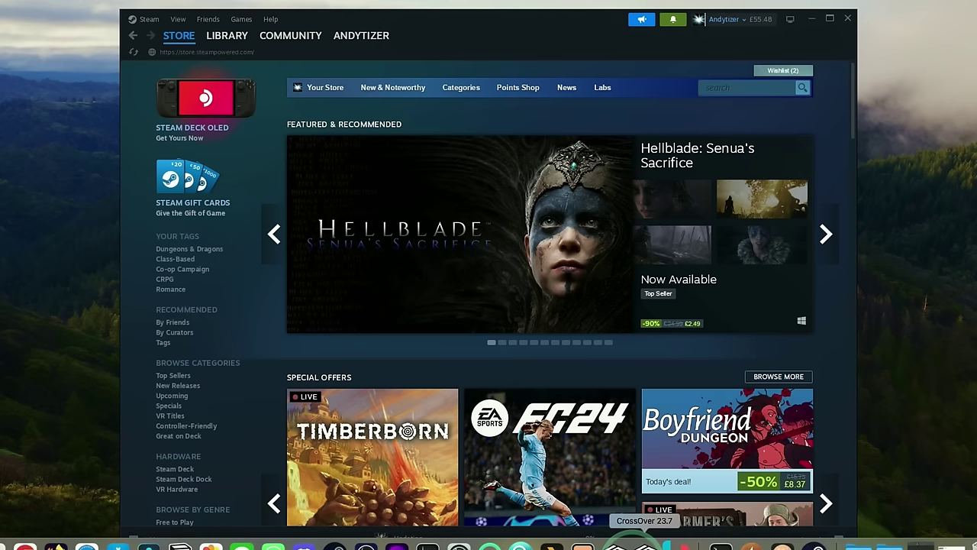
click(633, 547)
click(468, 30)
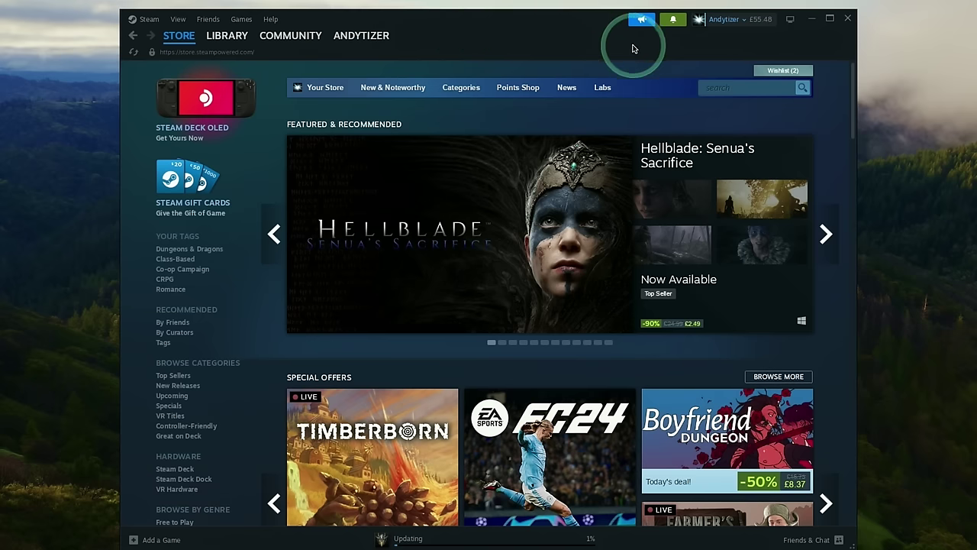
Search the Steam store for palworld and open the base game's store page.
click(716, 84)
text(palworld)
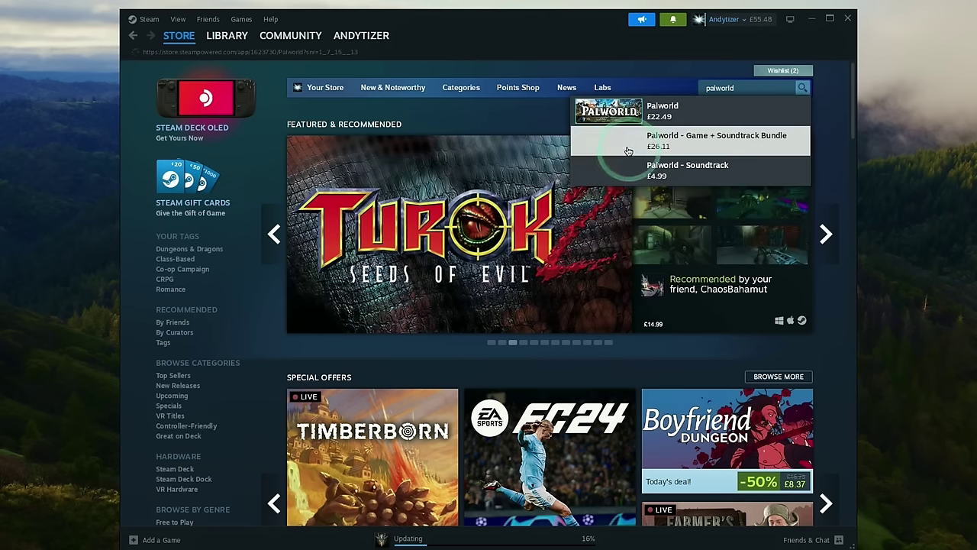
click(619, 113)
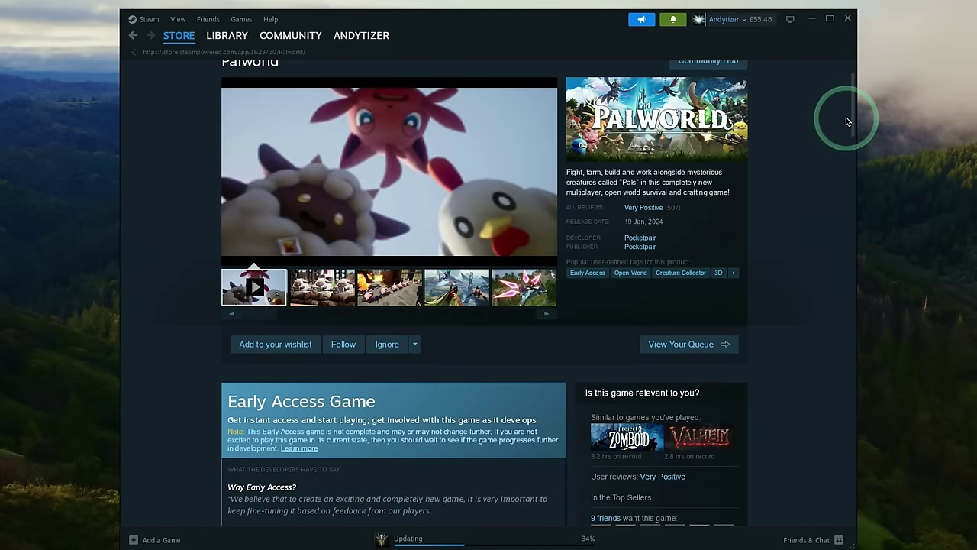
Add Palworld to the cart and purchase it for myself.
scroll(840, 137, down, 4)
click(524, 265)
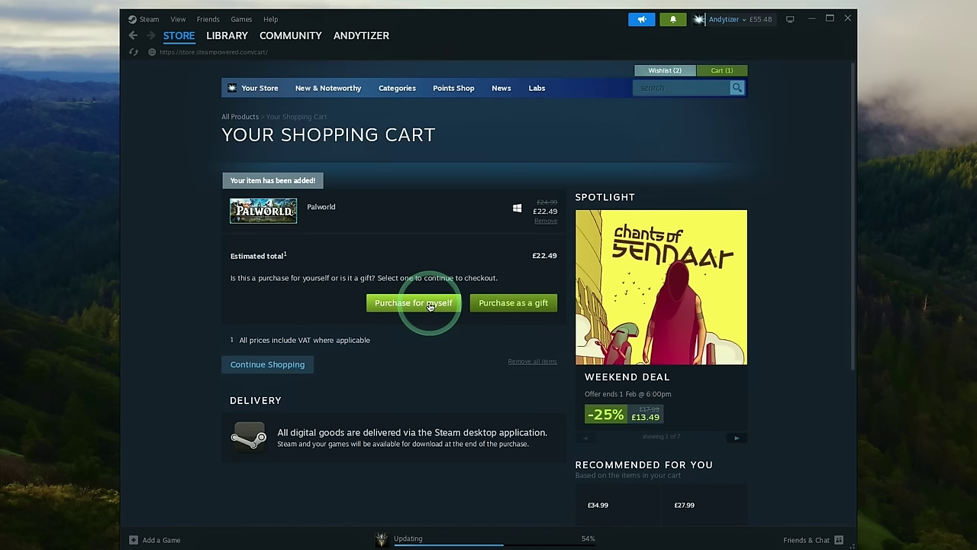
click(430, 305)
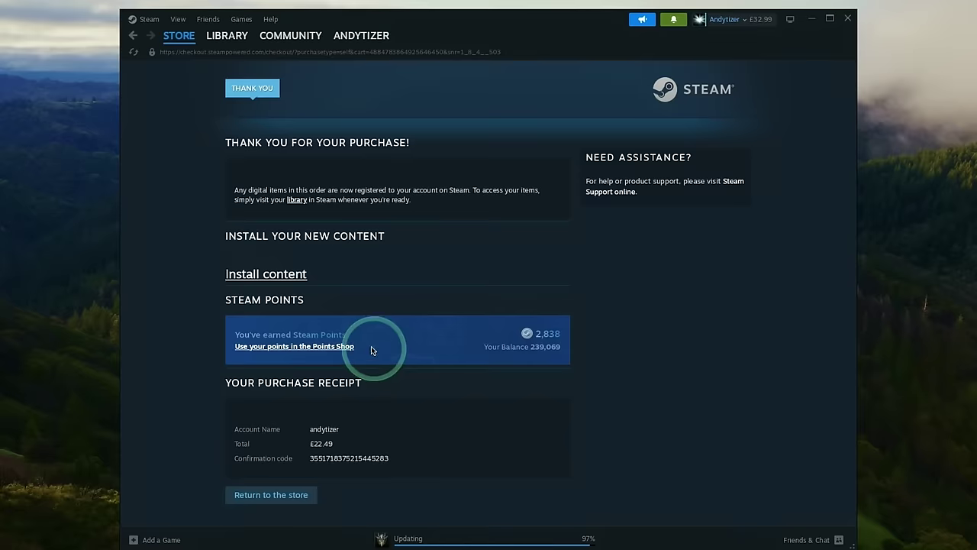
Find Palworld in the library, install it to Local Drive (F:) and accept its EULA.
click(268, 276)
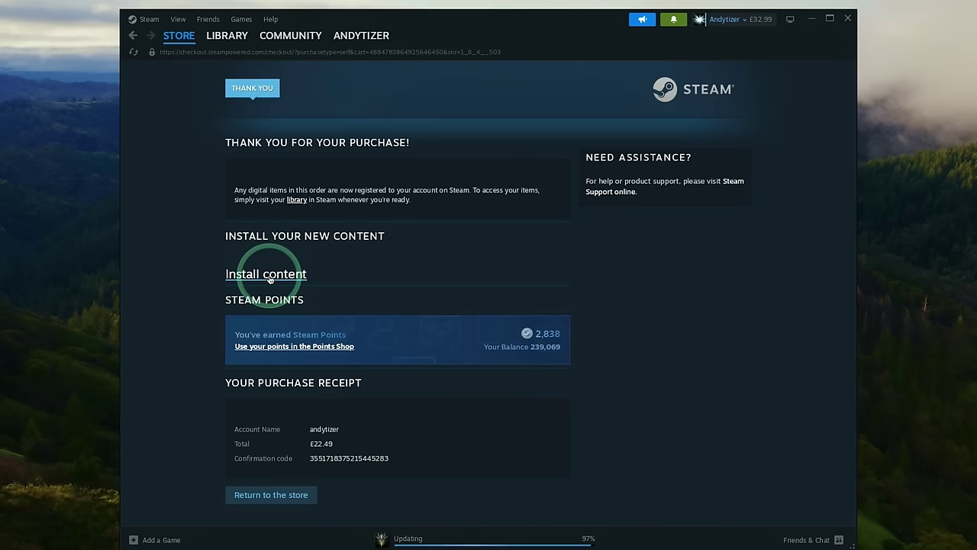
click(233, 37)
click(177, 109)
click(183, 146)
click(346, 258)
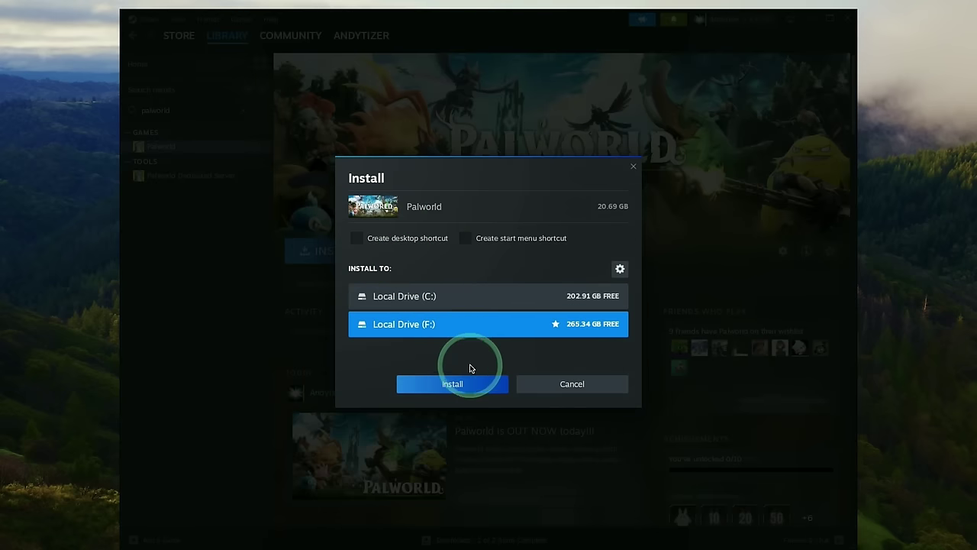
click(473, 383)
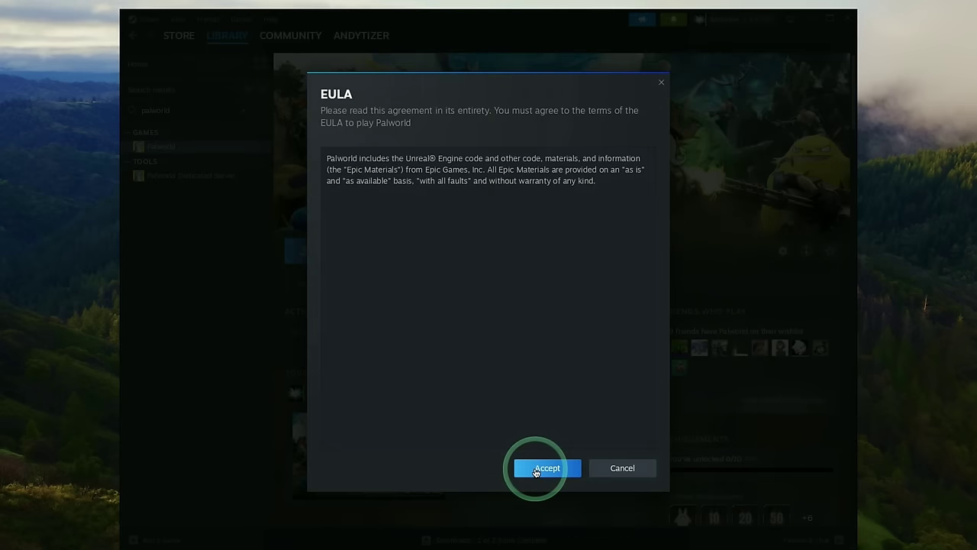
click(536, 469)
click(417, 540)
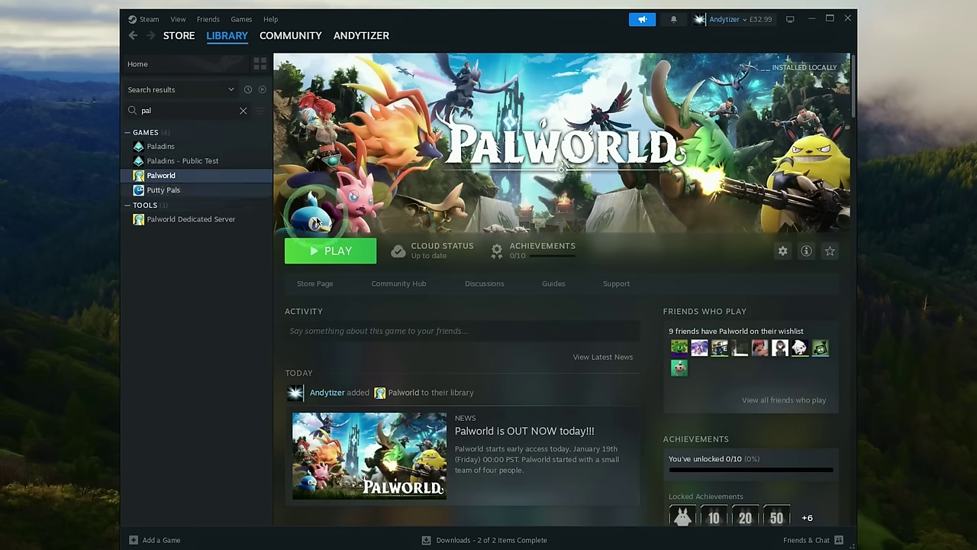
Launch Palworld and check the Steam bottle's advanced settings in CrossOver before returning to Steam.
click(316, 244)
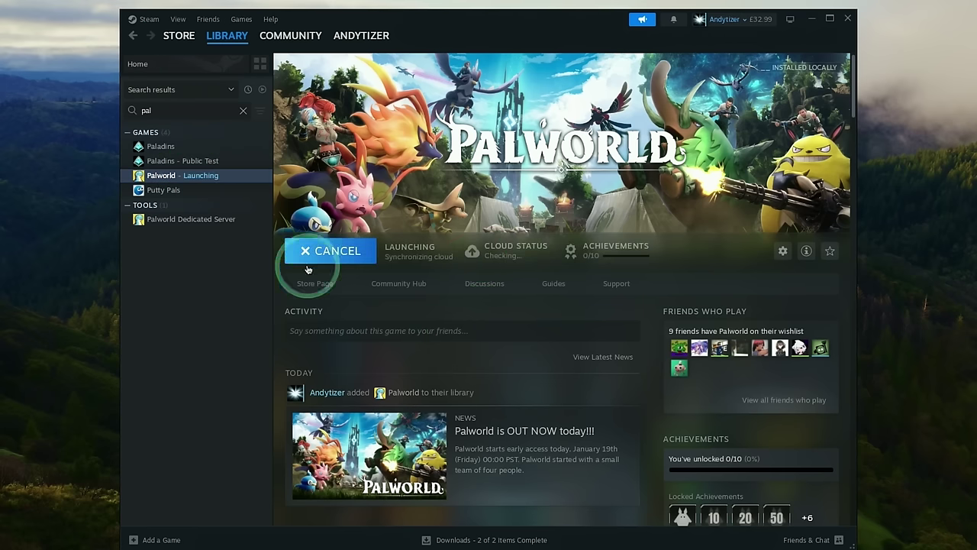
click(505, 540)
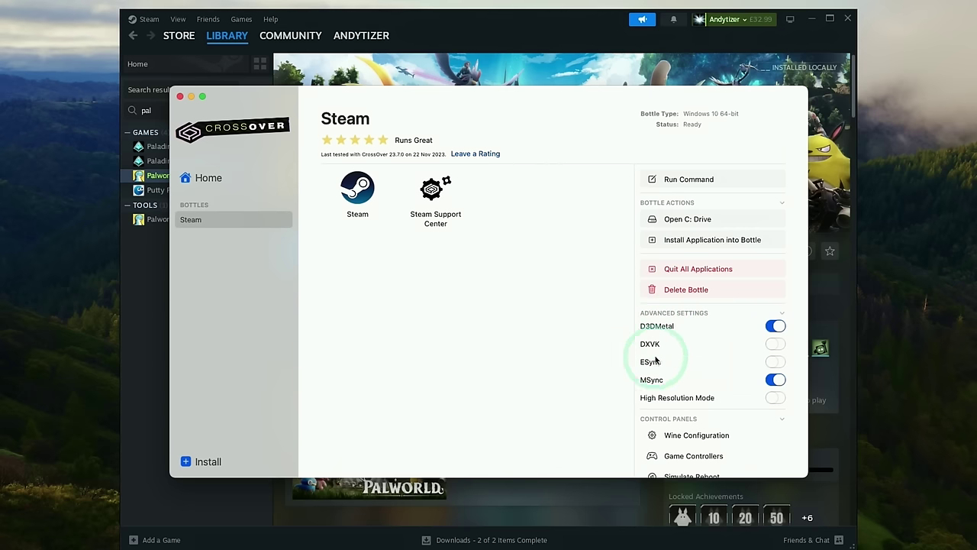
click(473, 34)
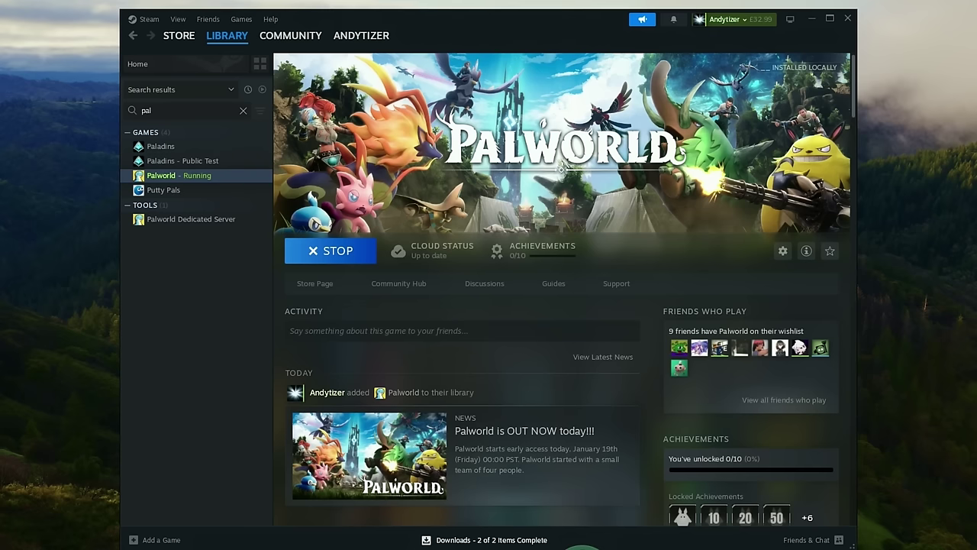
Dismiss Palworld's patch notes and open the game's options from the title screen.
mouse_move(586, 547)
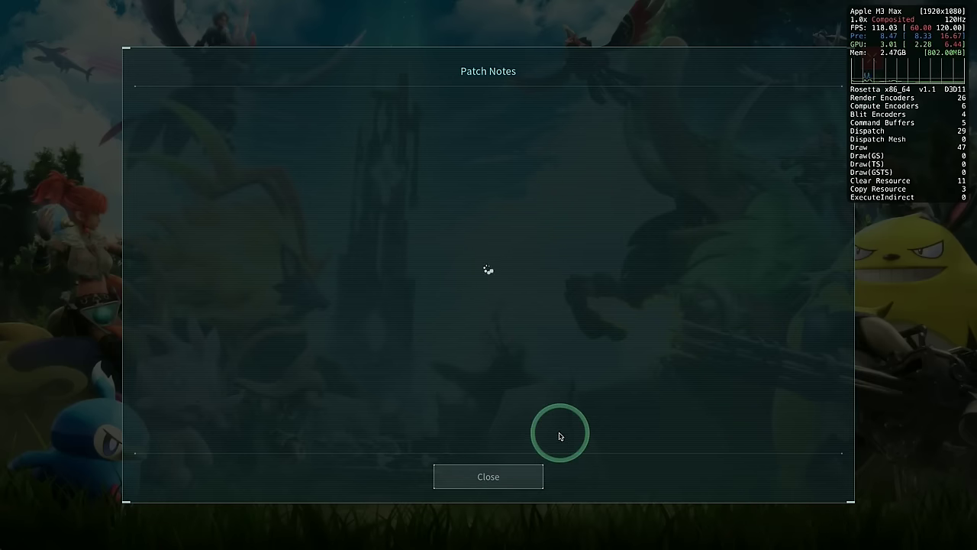
click(525, 470)
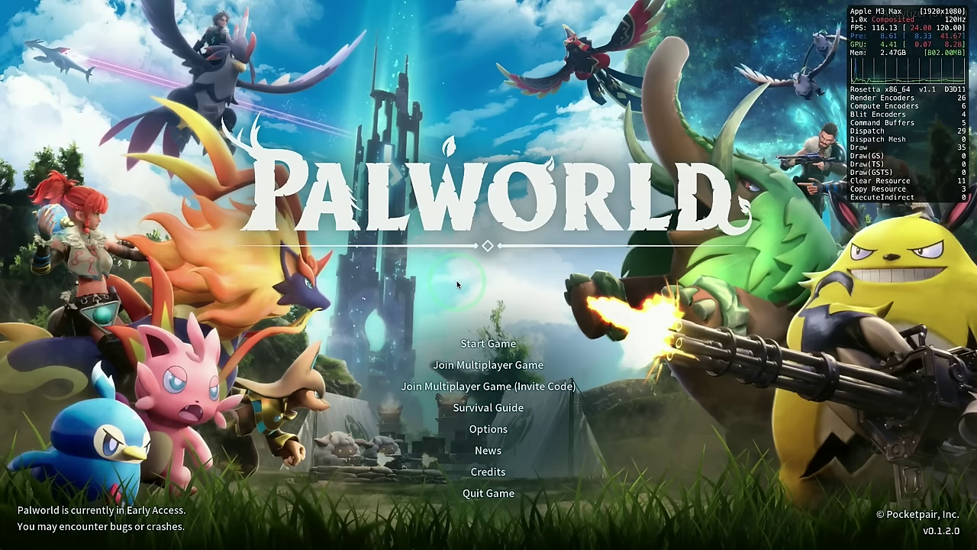
click(483, 434)
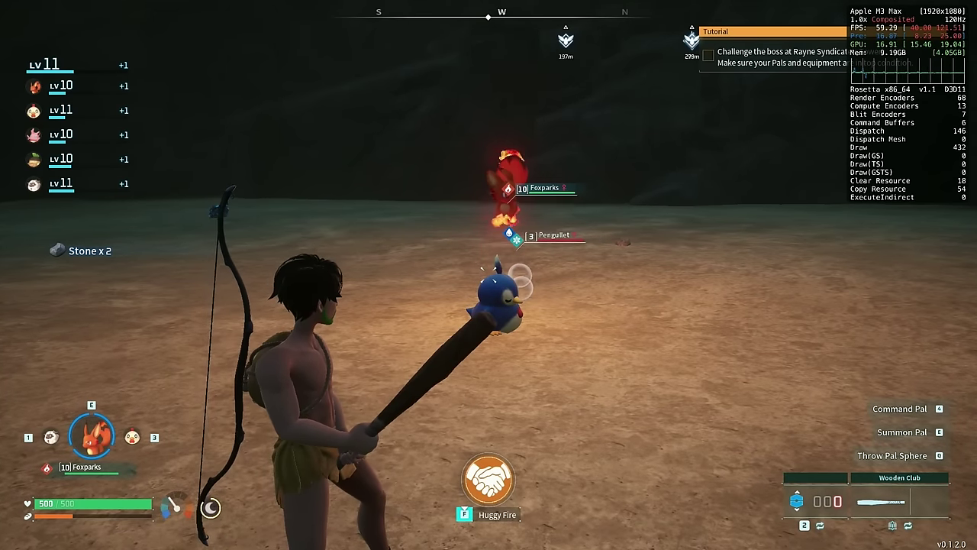
Wield Foxparks with Huggy Fire and burn the nearby Pengullet on the beach.
key(f)
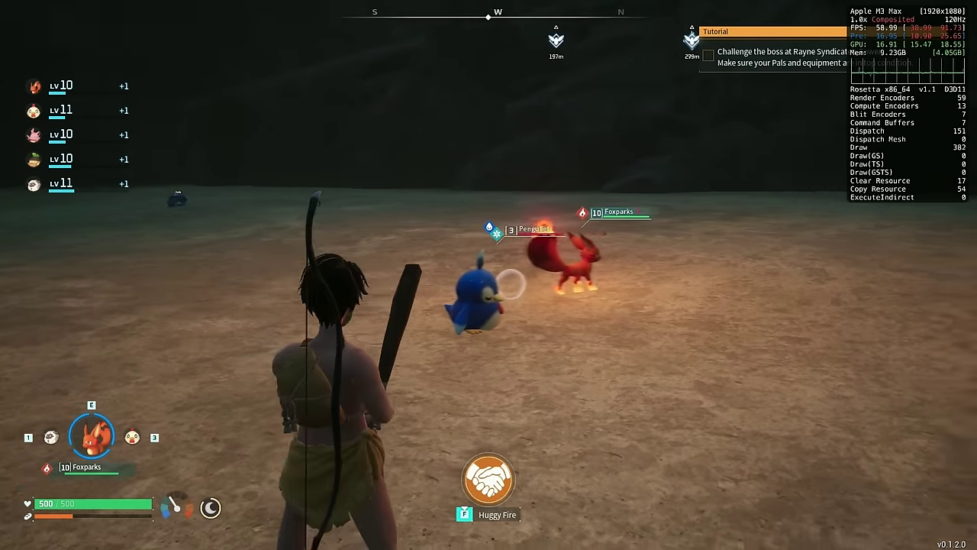
key(w)
key(f)
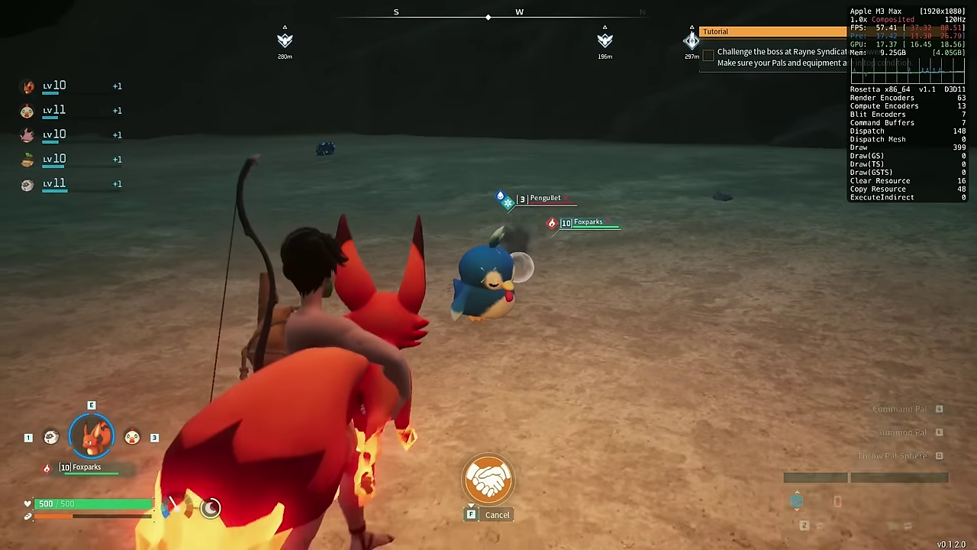
key(w)
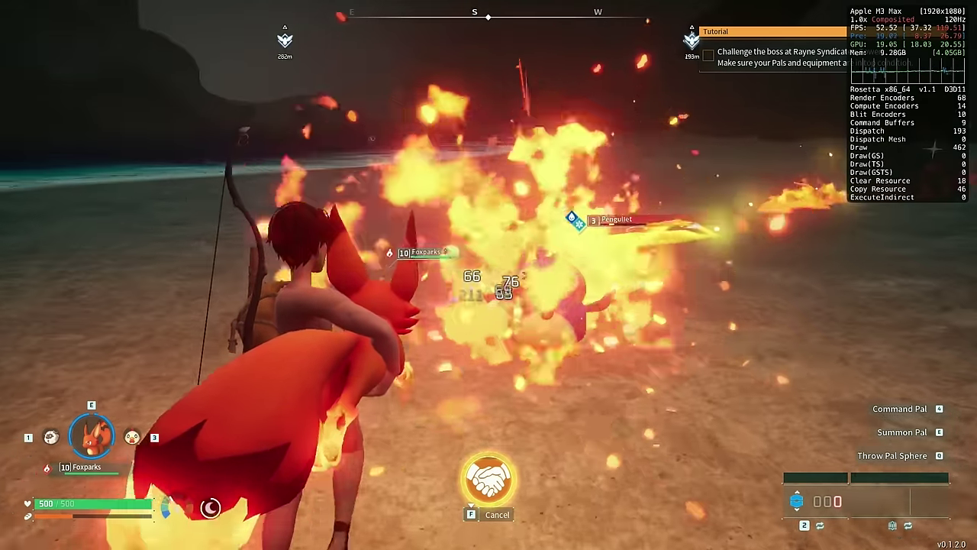
key(w)
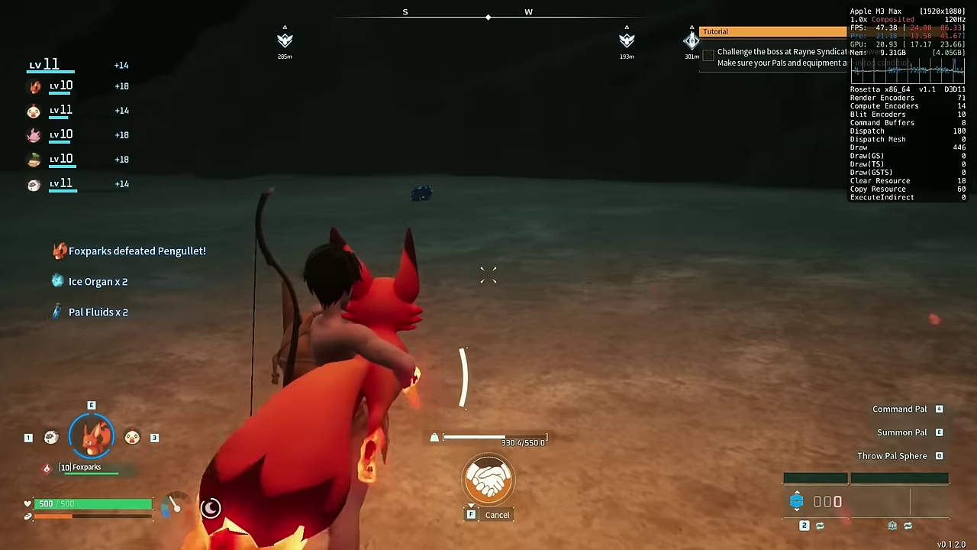
Run along the beach to the two Pengullets in the shallow water and attack them with Foxparks' flames.
key(w)
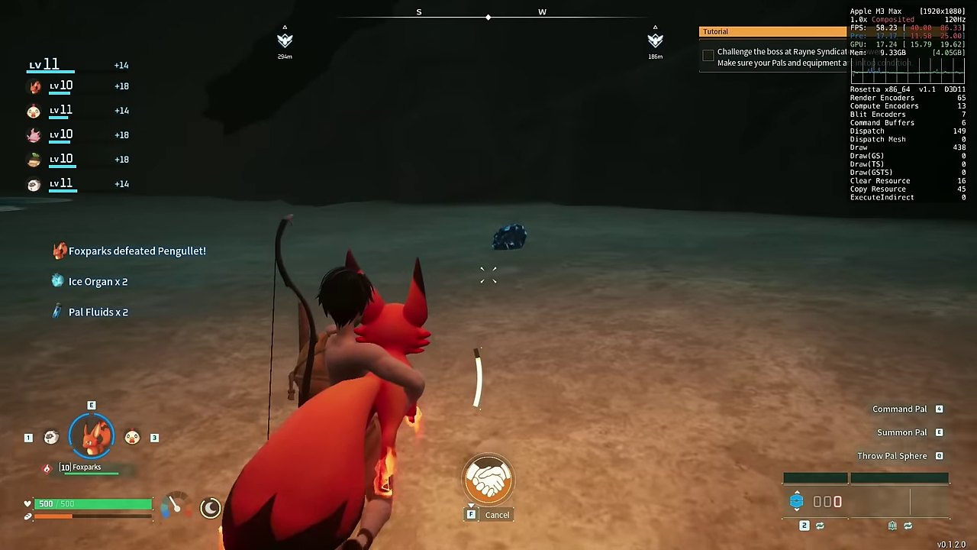
key(w)
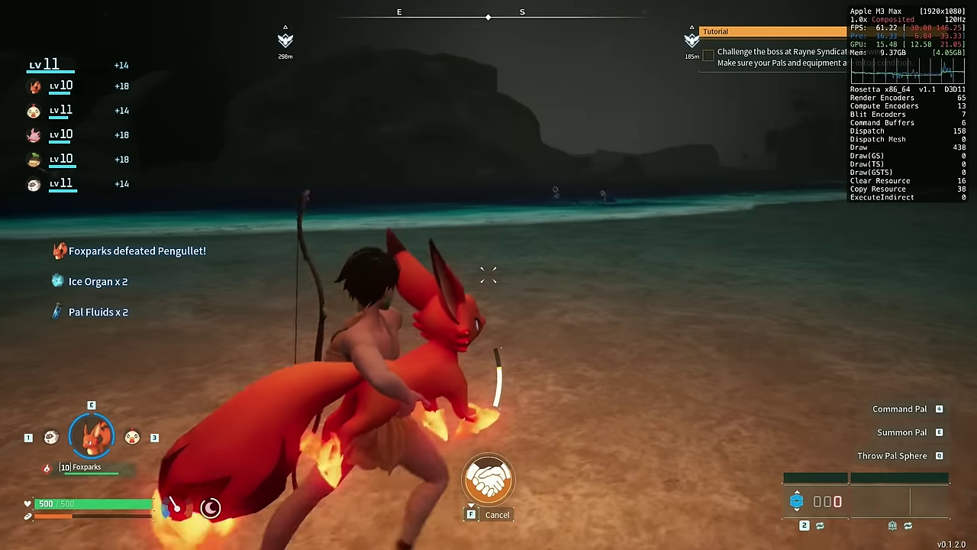
key(w)
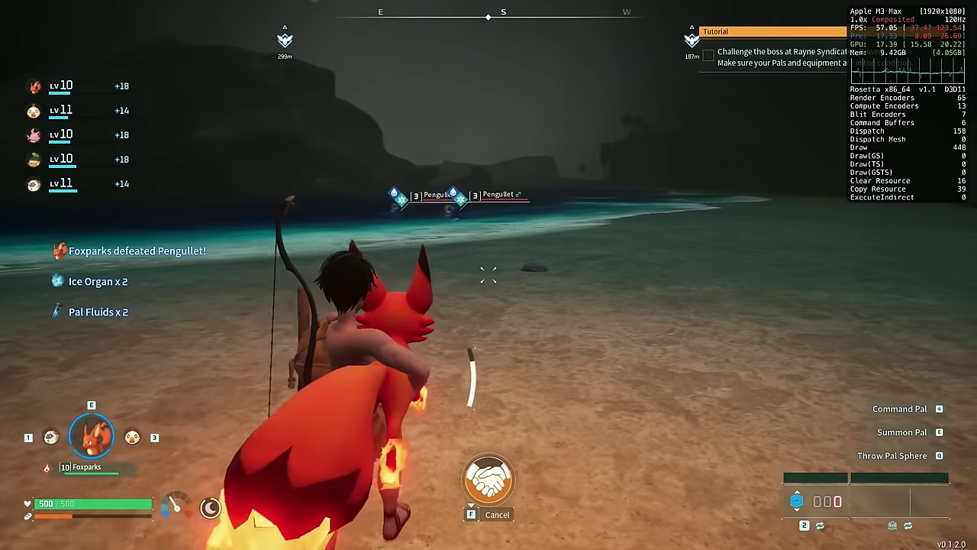
key(w)
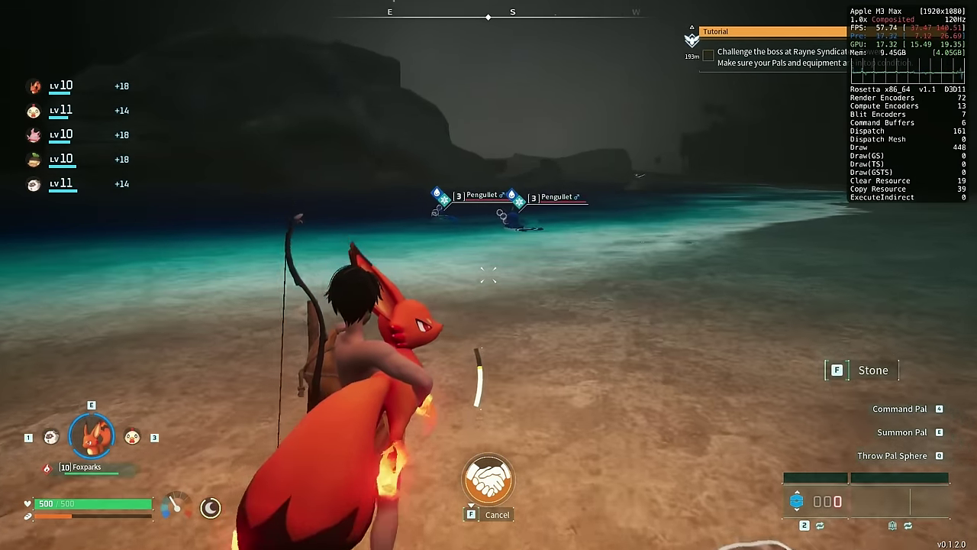
key(w)
key(d)
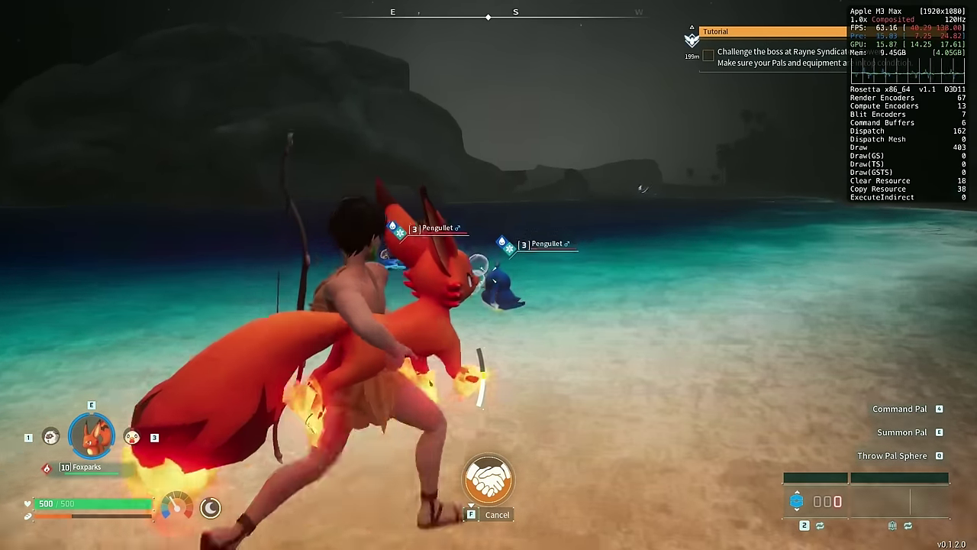
key(w)
click(488, 275)
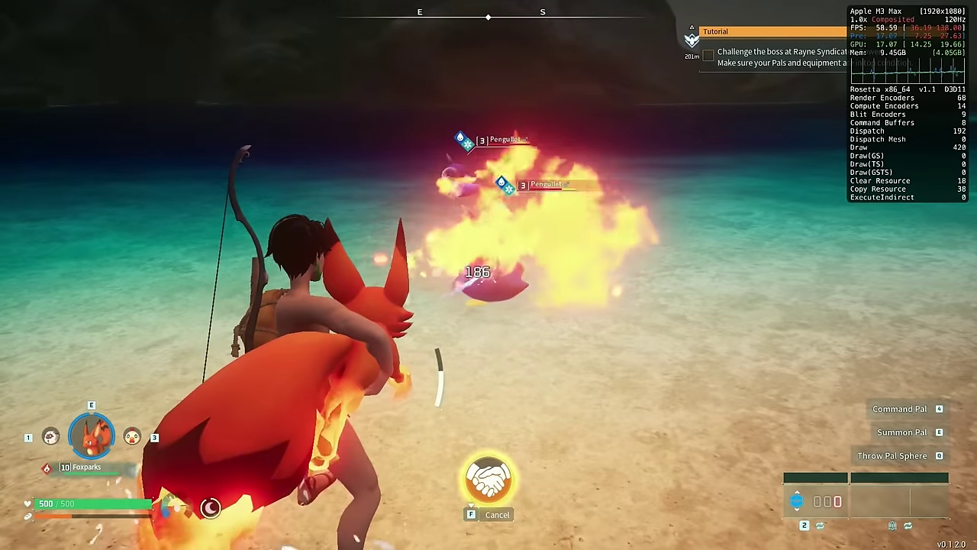
key(d)
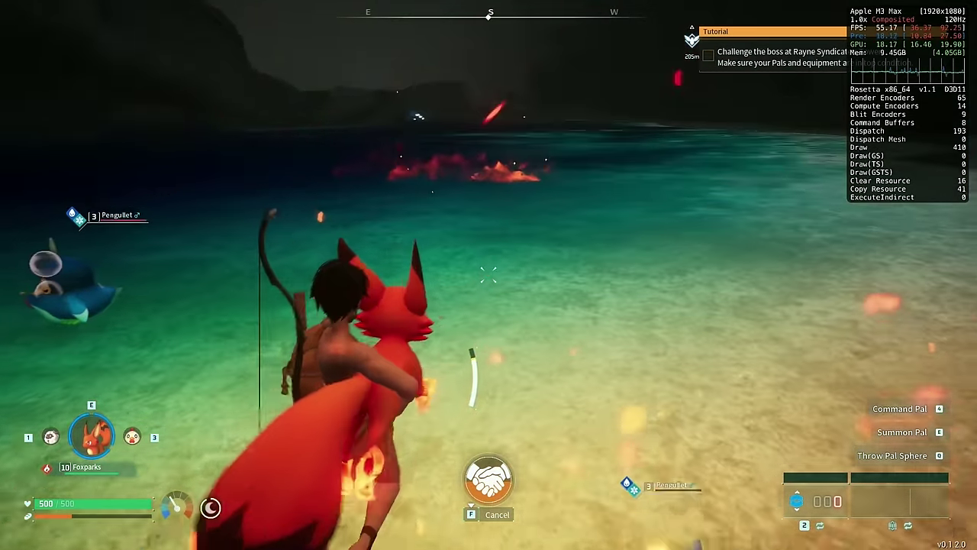
key(s)
key(w)
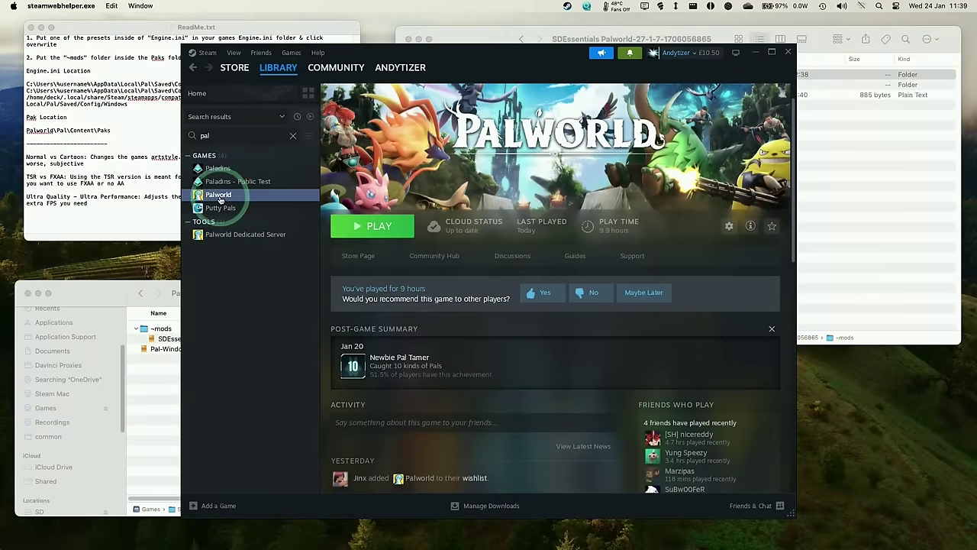
Set Palworld's launch options to -dx12 in its Steam properties and start the game.
right_click(220, 200)
click(244, 291)
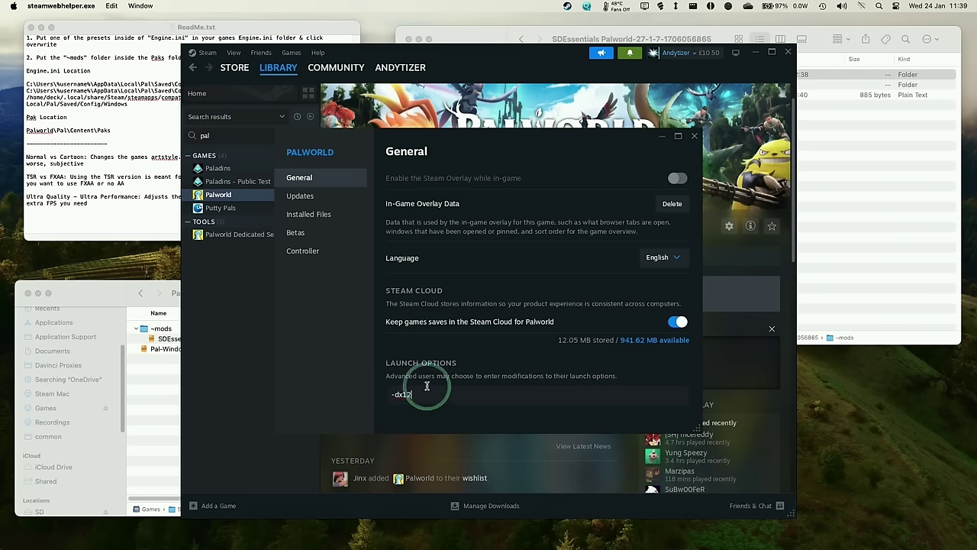
click(694, 137)
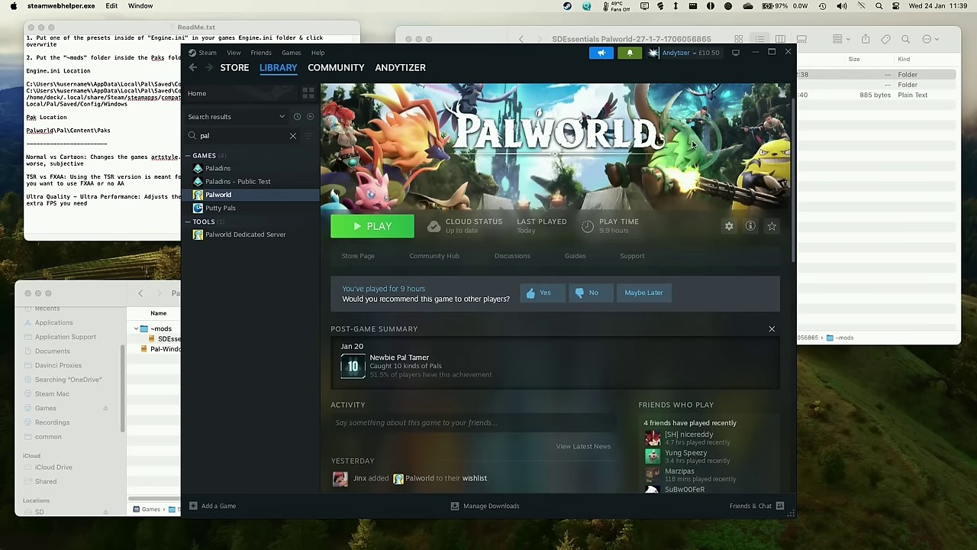
click(399, 228)
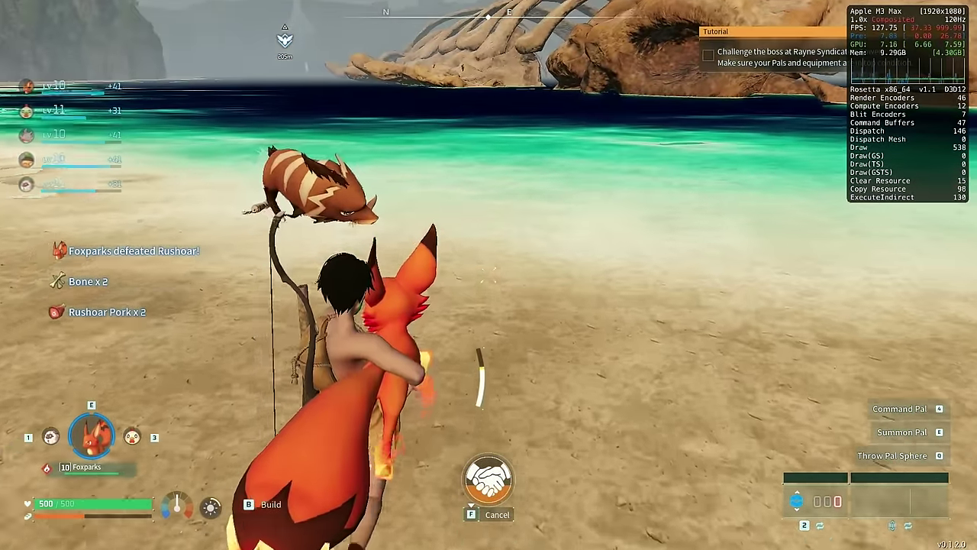
Roam the beach and grassland with Foxparks to examine how Palworld performs under D3D12.
key(w)
key(w)
key(w)
key(w)
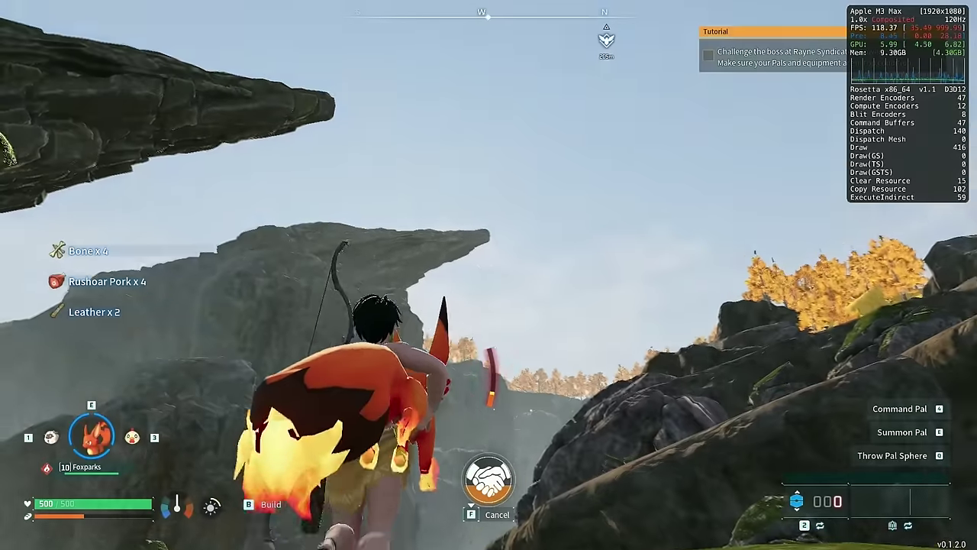
key(w)
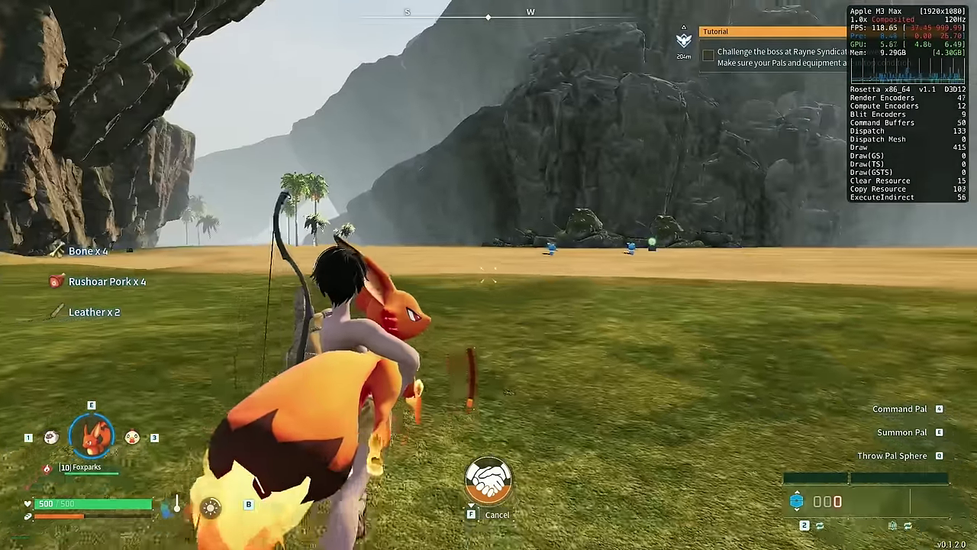
key(w)
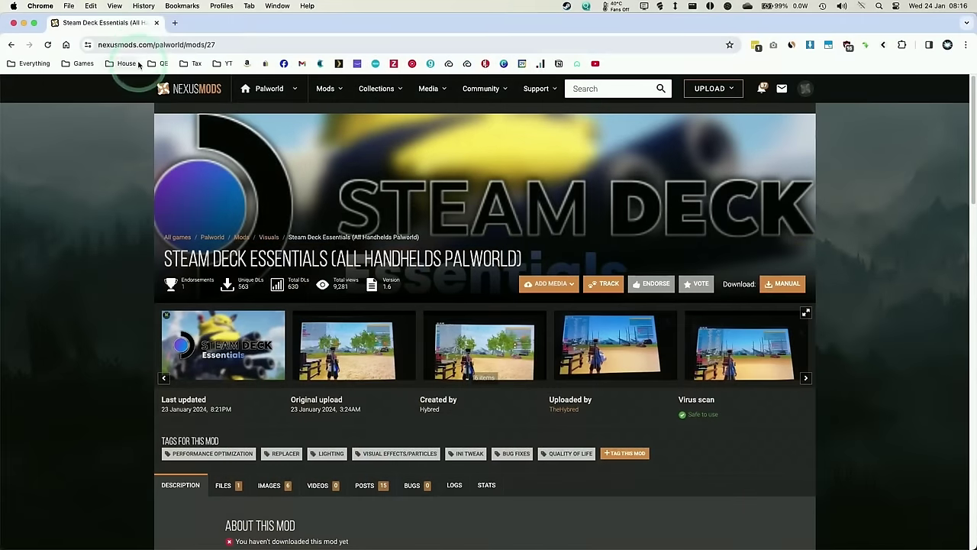
Examine the Steam Deck Essentials (All Handhelds Palworld) mod page on Nexus Mods in Chrome.
key(super+l)
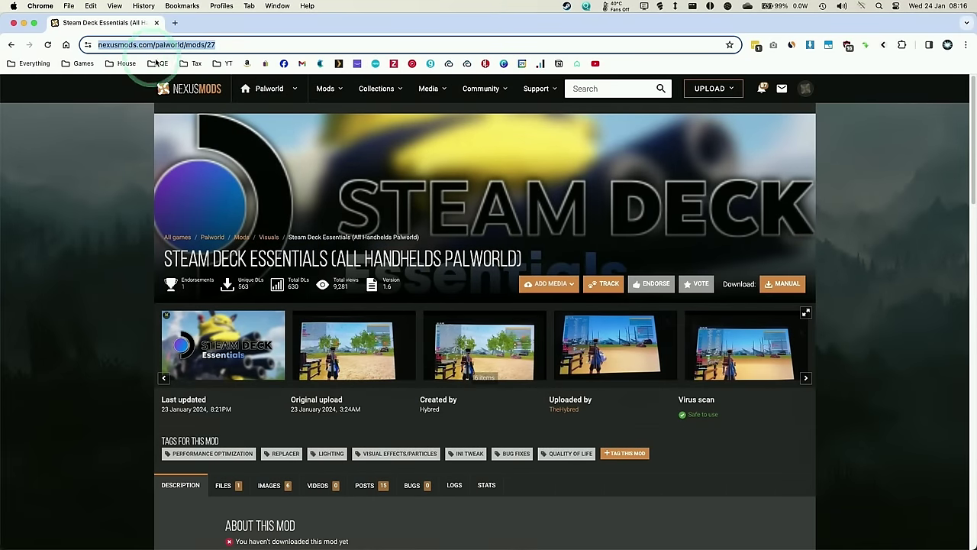
click(804, 91)
click(923, 270)
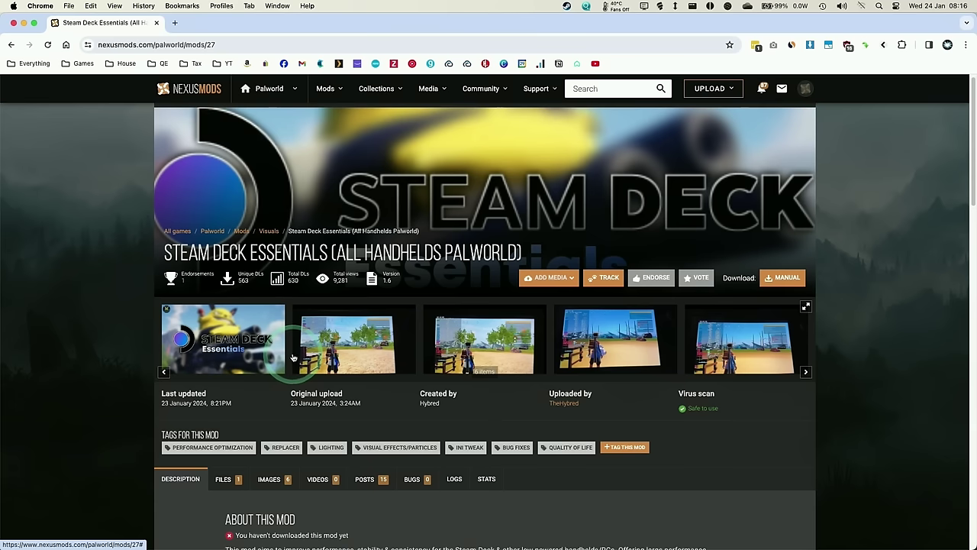
drag(163, 261, 476, 263)
click(507, 261)
scroll(369, 271, down, 2)
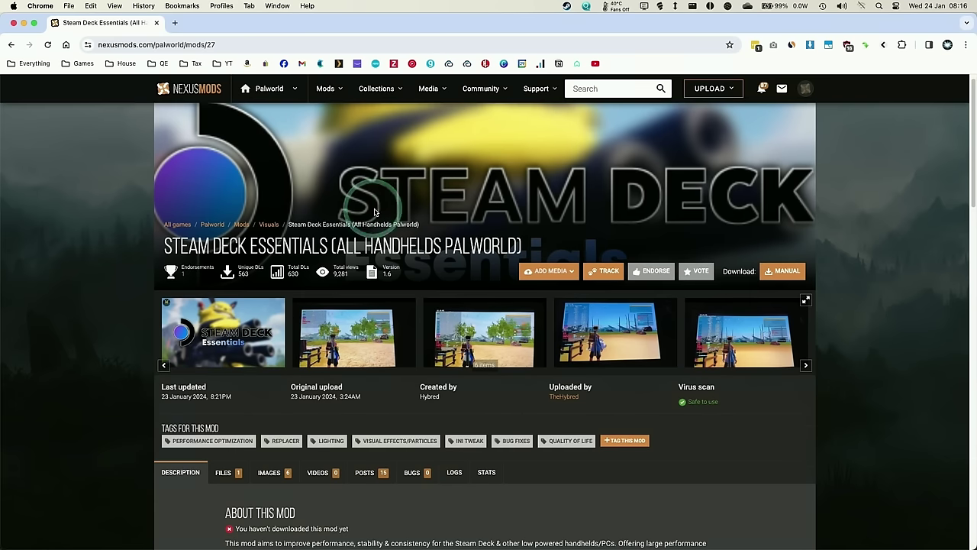
Download the free SDEssentials Palworld 1.7 zip from the mod's files and save it in Downloads.
scroll(370, 272, down, 5)
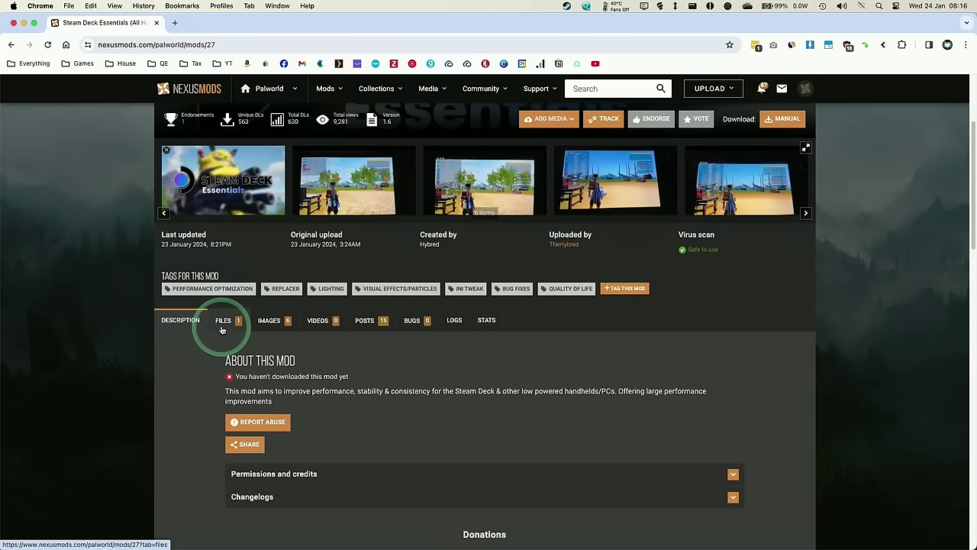
click(222, 324)
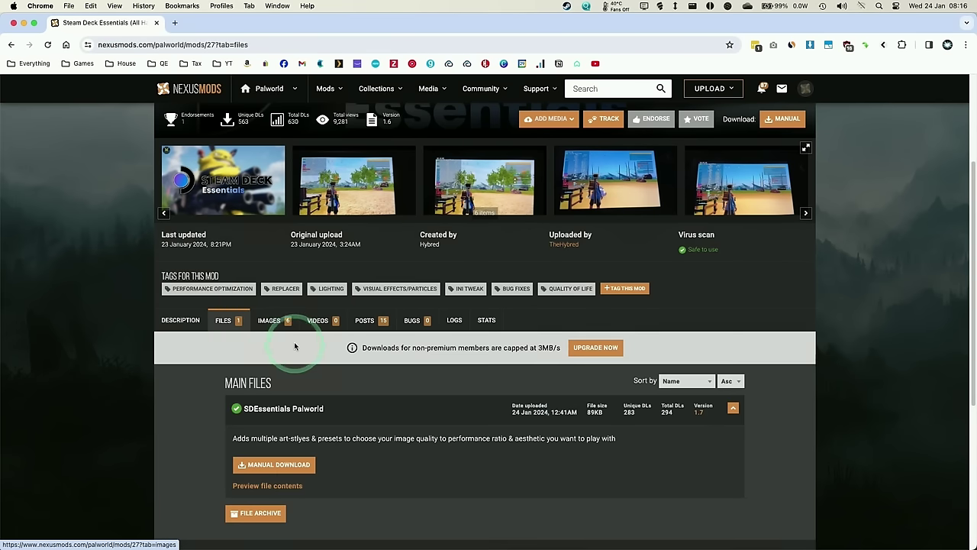
scroll(295, 345, down, 1)
click(280, 414)
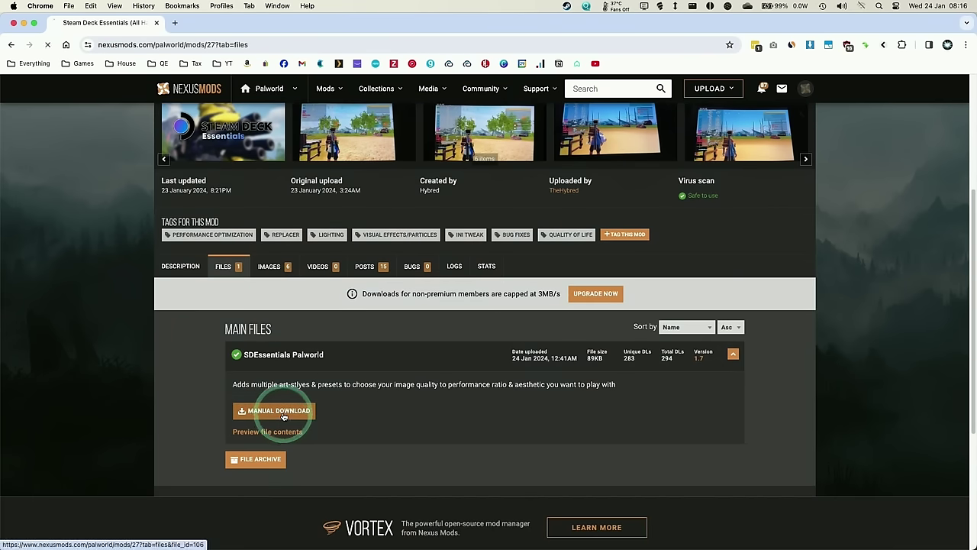
click(612, 110)
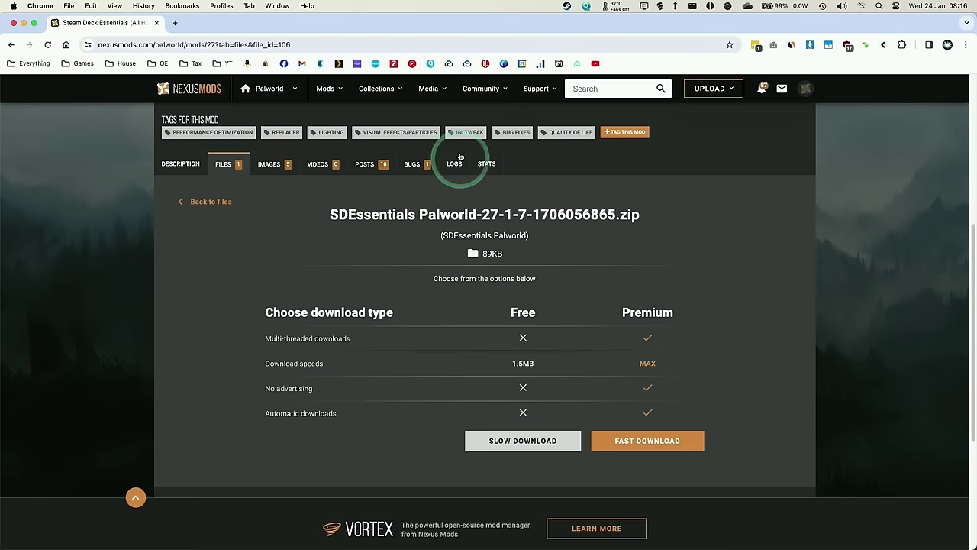
click(510, 439)
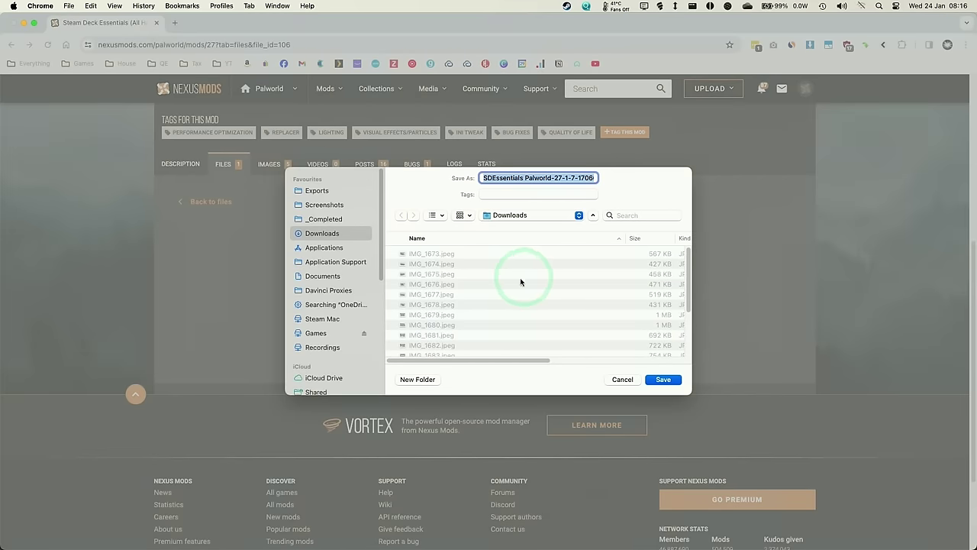
click(663, 380)
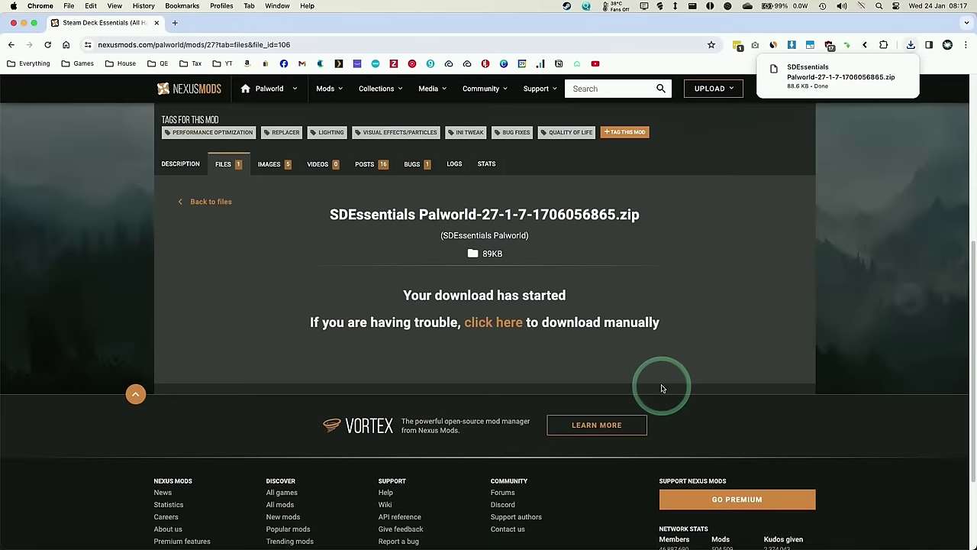
Switch to Finder, extract the SDEssentials Palworld zip in Downloads and open the extracted folder.
click(36, 532)
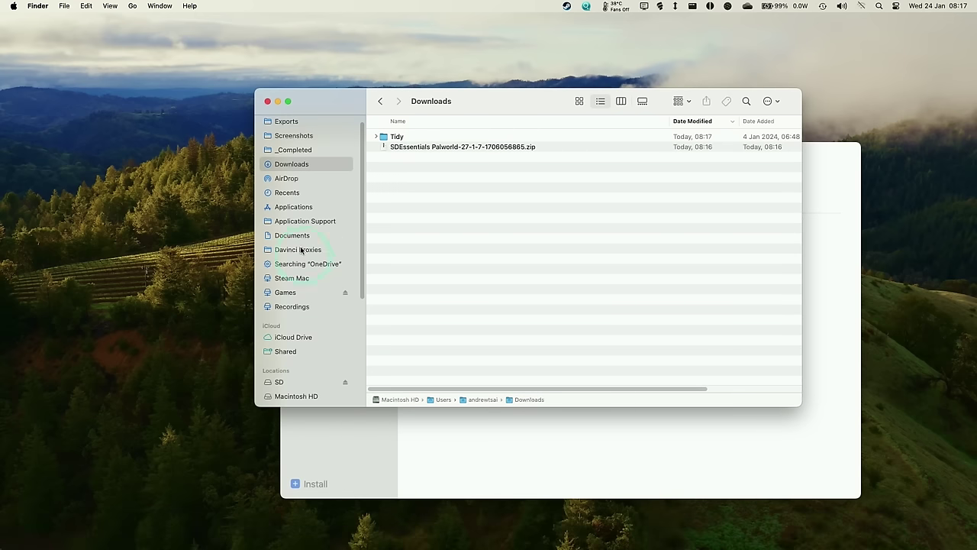
click(390, 149)
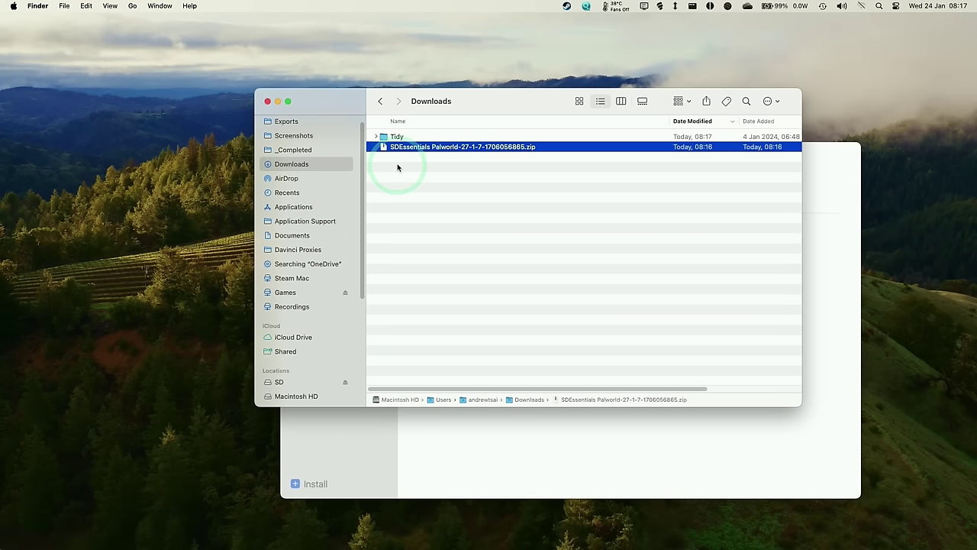
double_click(523, 153)
double_click(403, 137)
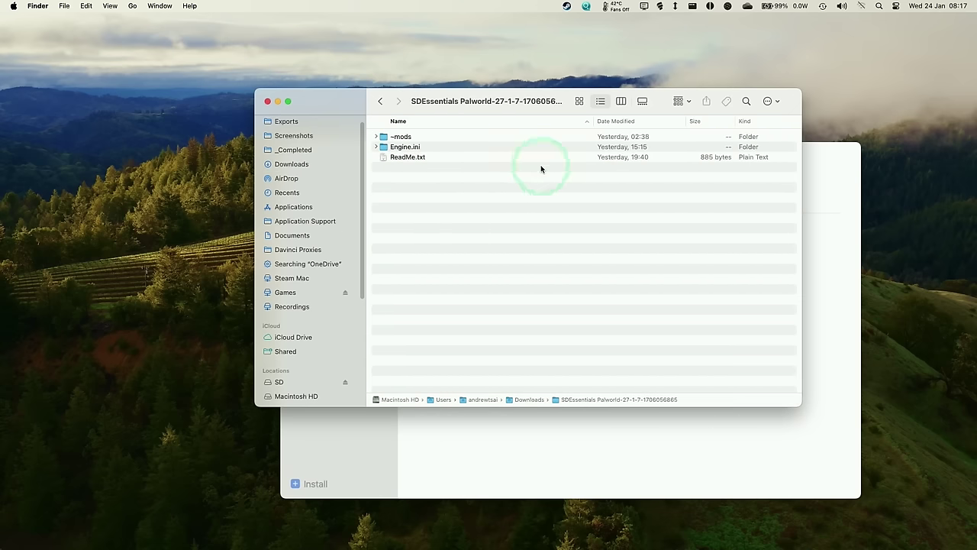
Open the mod's ReadMe.txt and arrange its window beside the Finder window with the mod files.
double_click(408, 156)
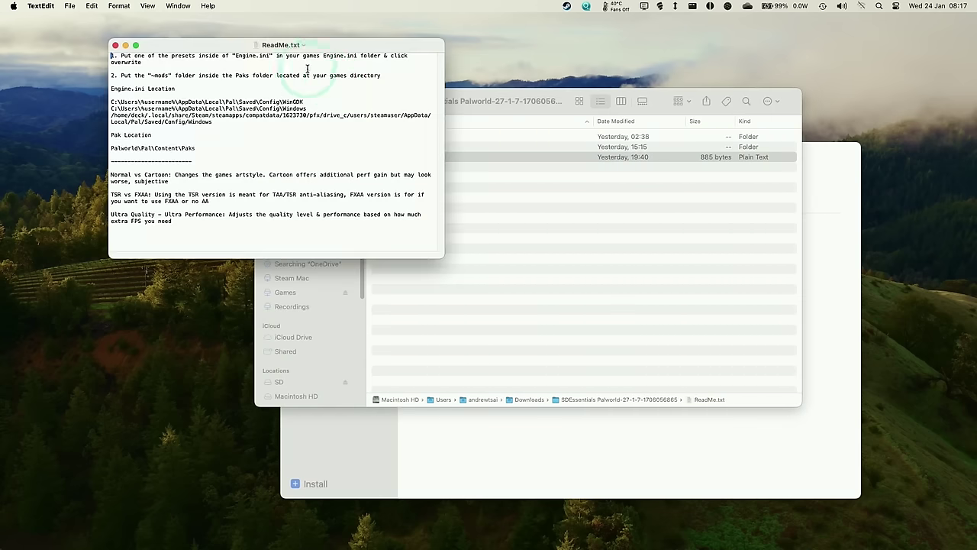
drag(296, 44, 205, 58)
click(406, 147)
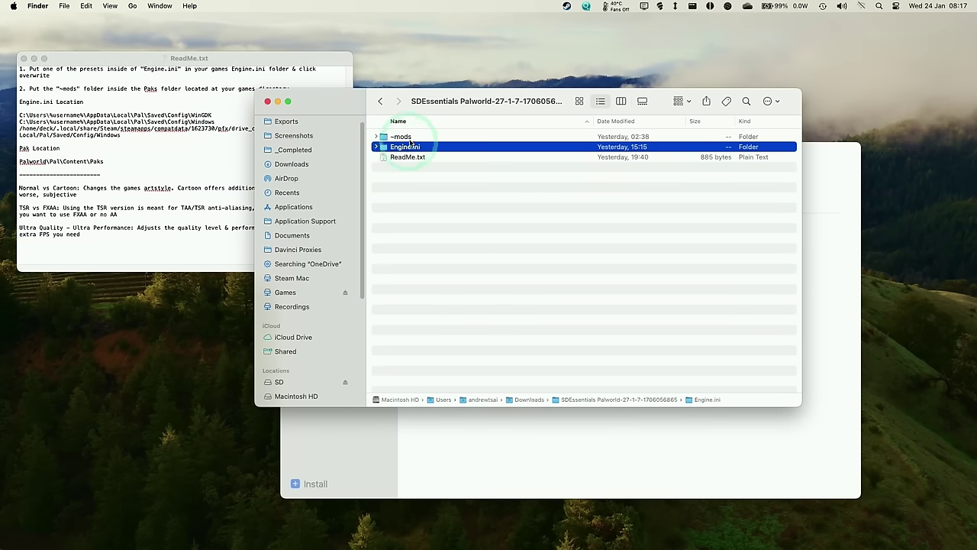
drag(458, 96, 594, 91)
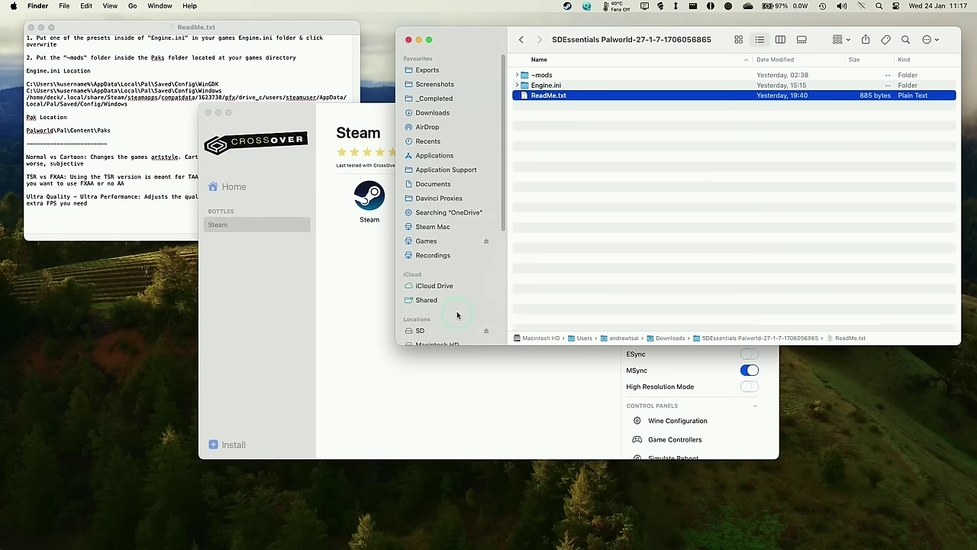
Switch to CrossOver, open the Steam bottle's C: drive and collapse its Program Files (x86) folder.
click(315, 305)
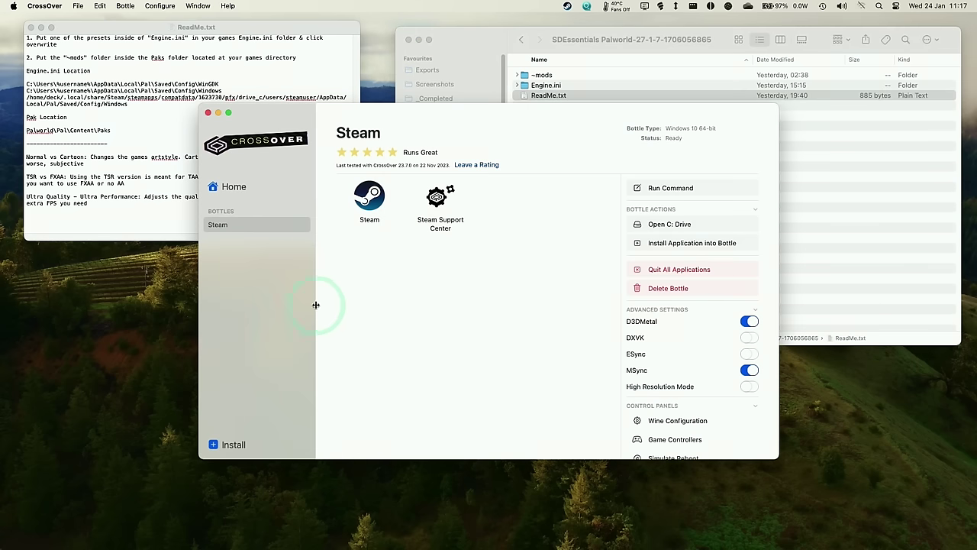
right_click(216, 229)
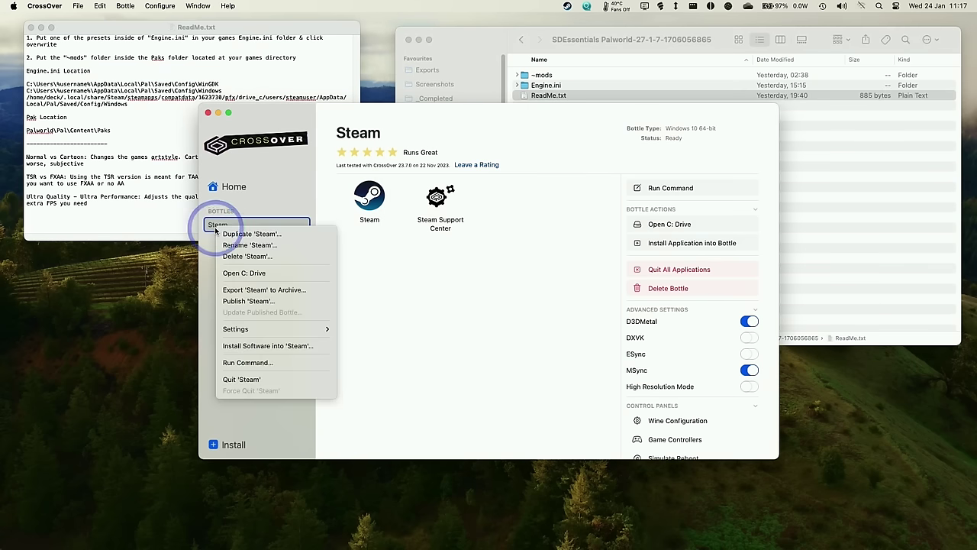
click(242, 274)
scroll(288, 424, up, 5)
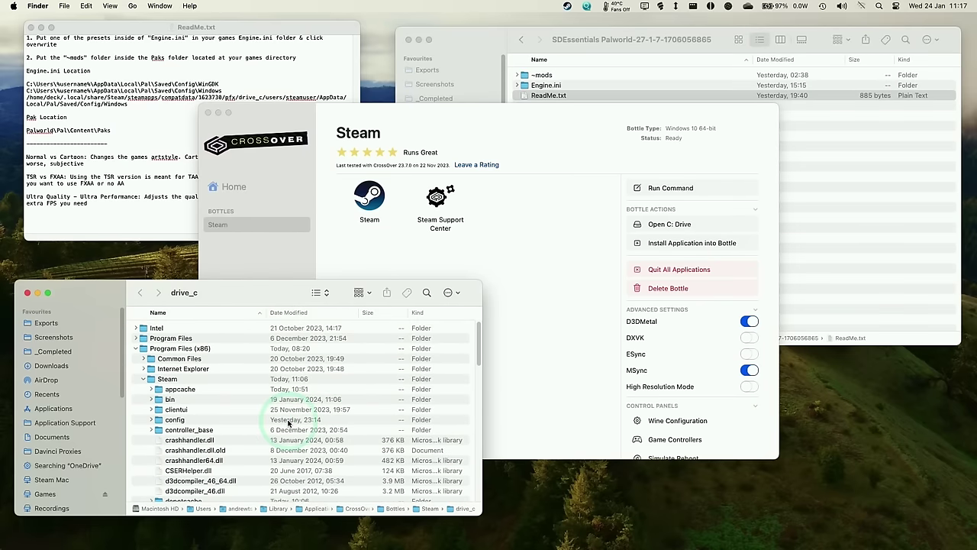
click(135, 348)
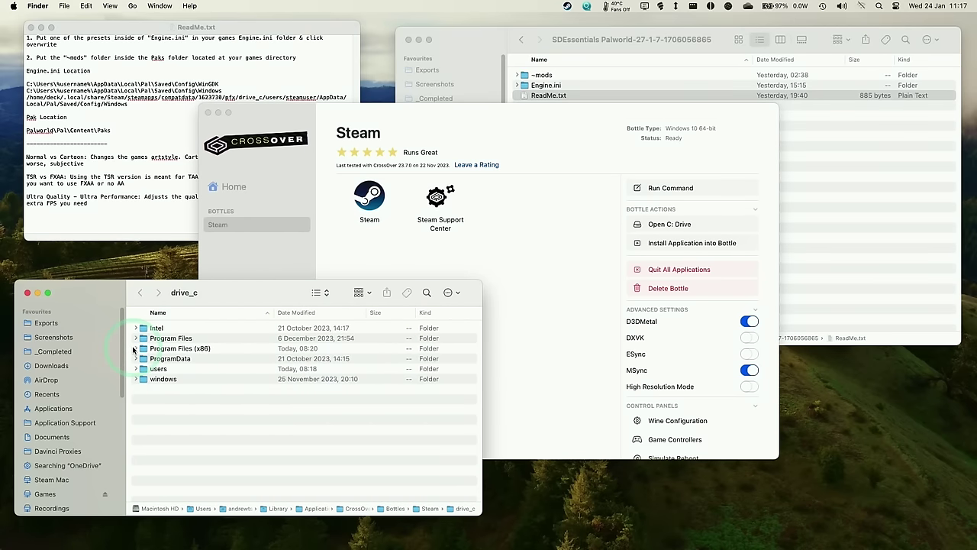
Check the Engine.ini location paths listed in ReadMe.txt.
click(97, 90)
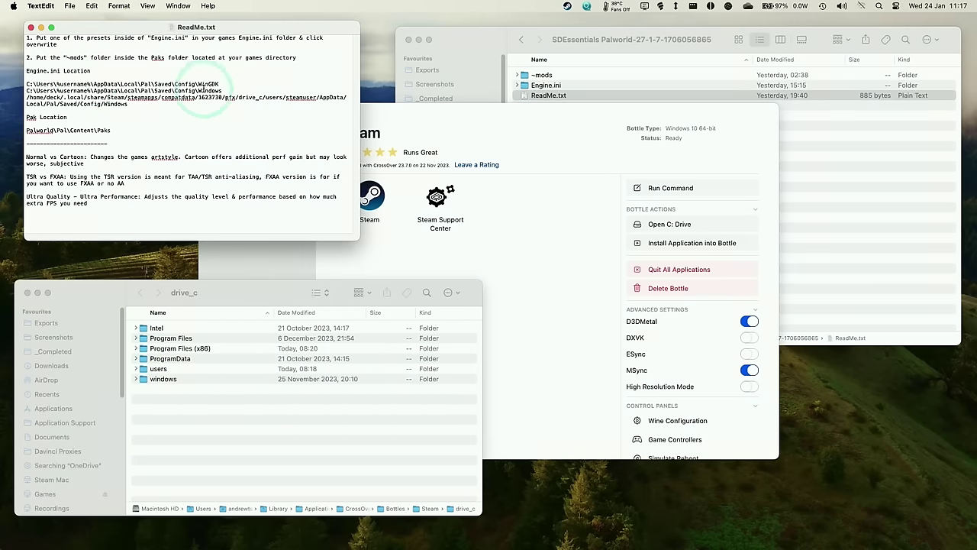
drag(219, 84, 119, 84)
click(118, 85)
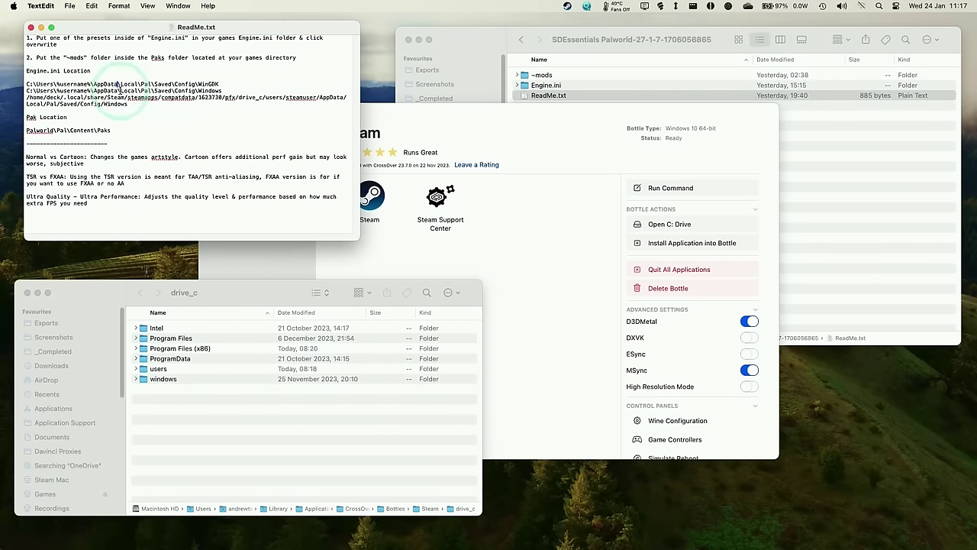
Open the C: drive's users folder and expand crossover, AppData and Local.
click(220, 390)
click(147, 369)
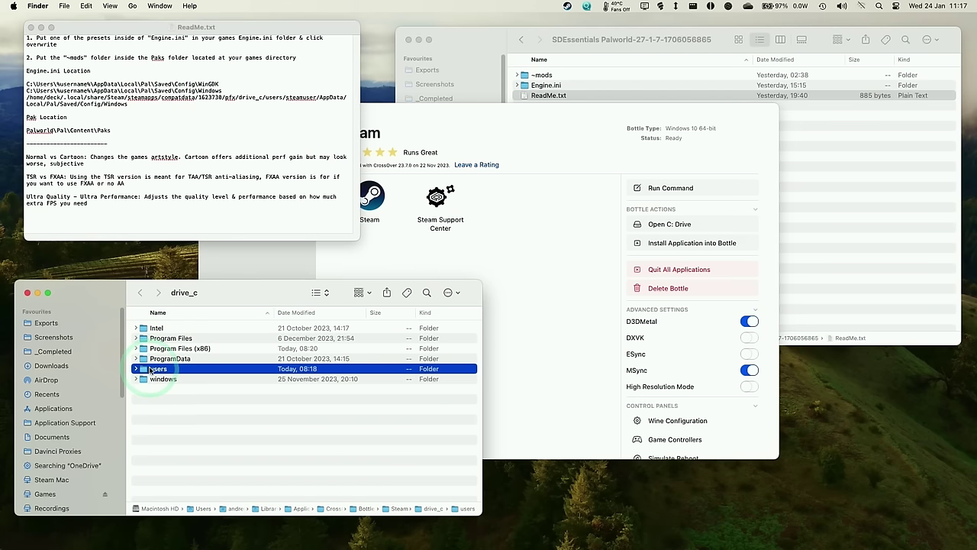
double_click(161, 370)
click(137, 329)
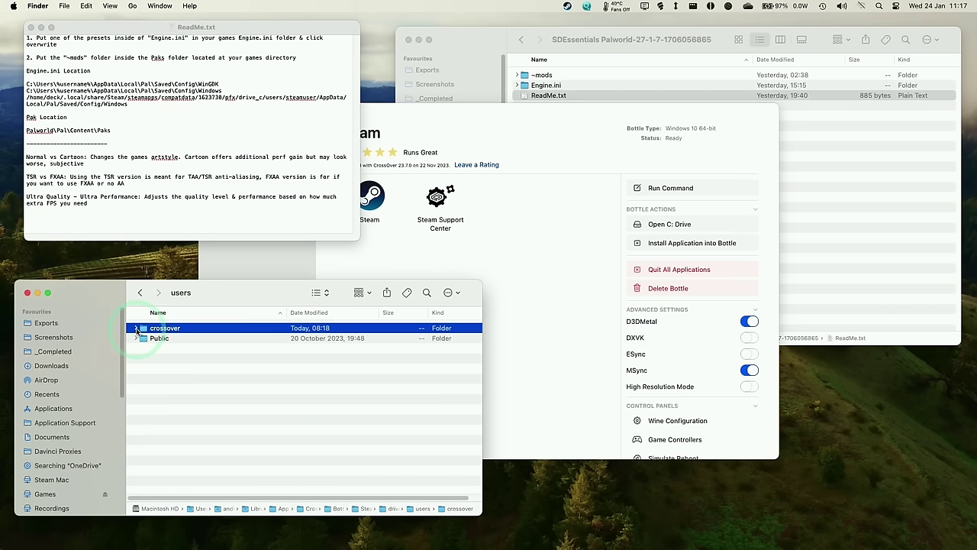
click(136, 329)
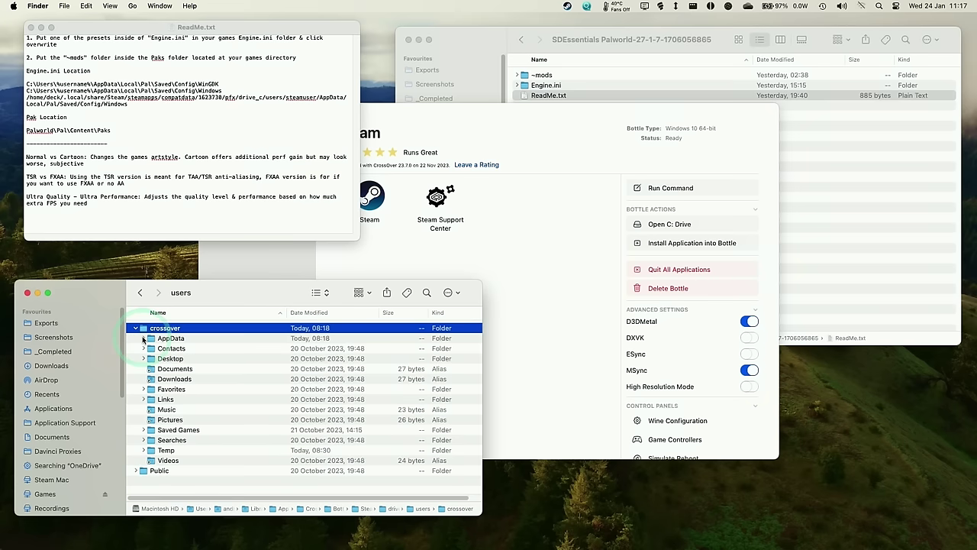
click(143, 339)
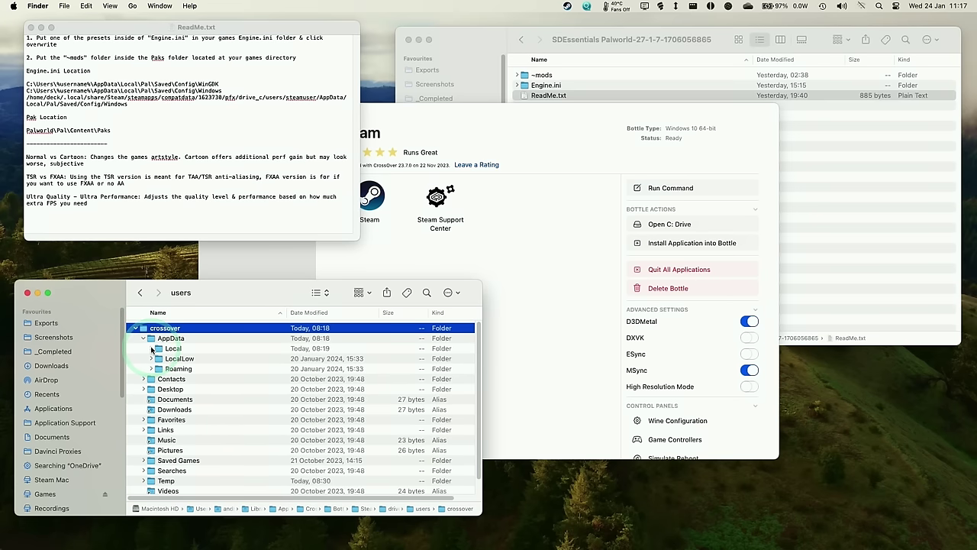
click(151, 348)
Open the Pal folder, go to Saved/Config/Windows and select the game's Engine.ini file.
click(162, 421)
click(160, 421)
double_click(184, 419)
click(137, 330)
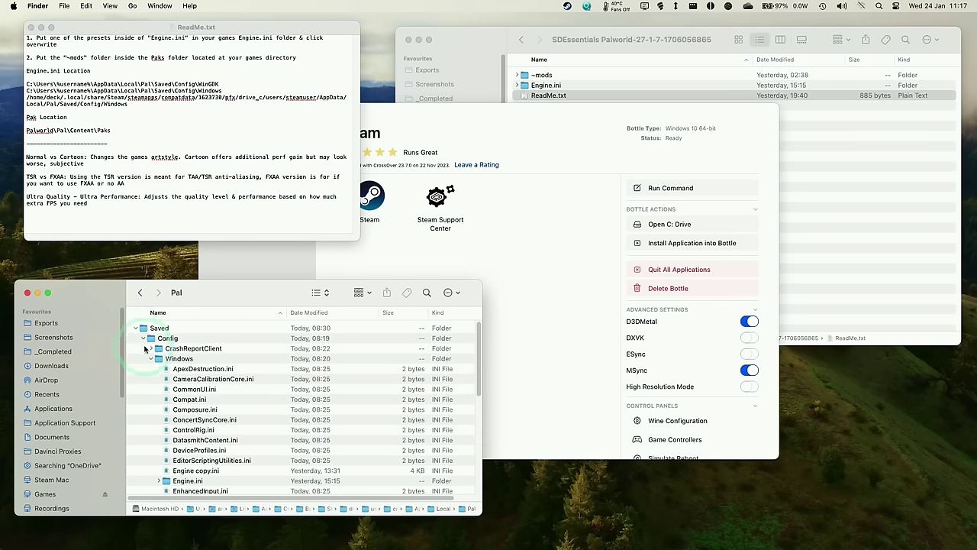
click(170, 360)
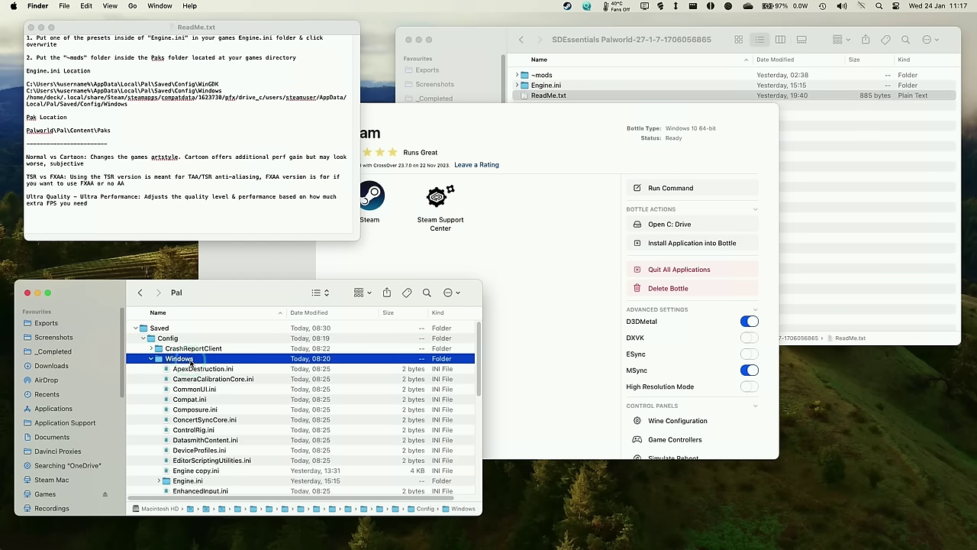
double_click(190, 361)
click(156, 431)
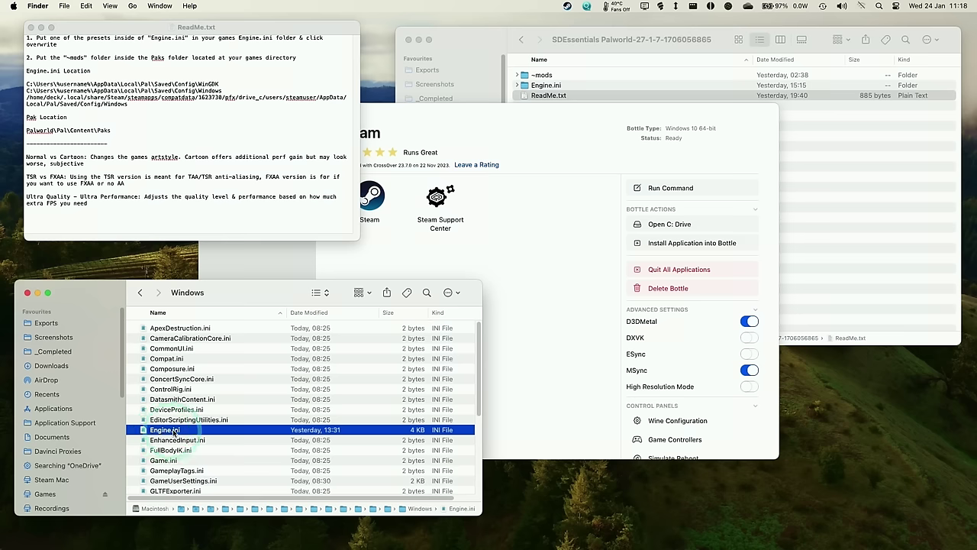
Expand the mod's Engine.ini folder and its Cartoon, Light Cartoon and Normal Artstyle preset folders.
click(557, 133)
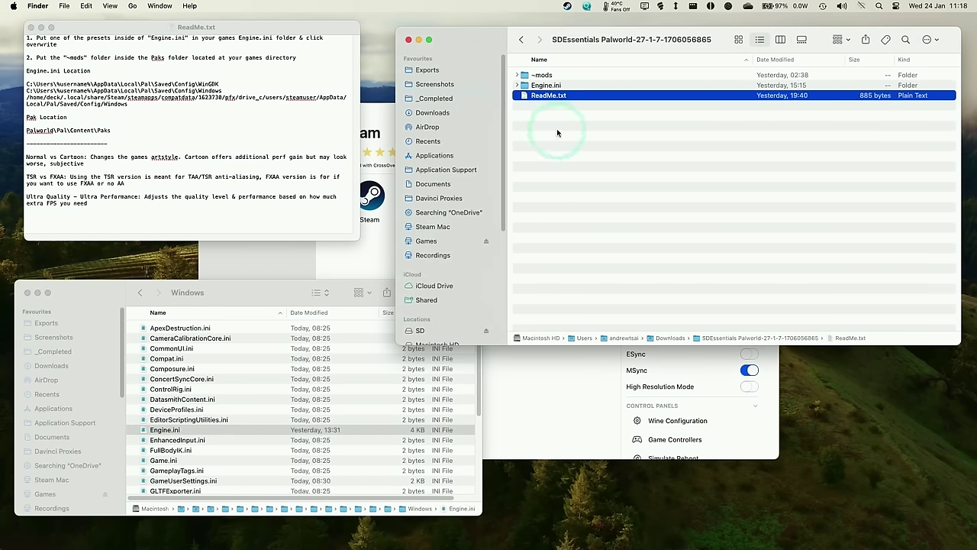
click(518, 86)
click(524, 84)
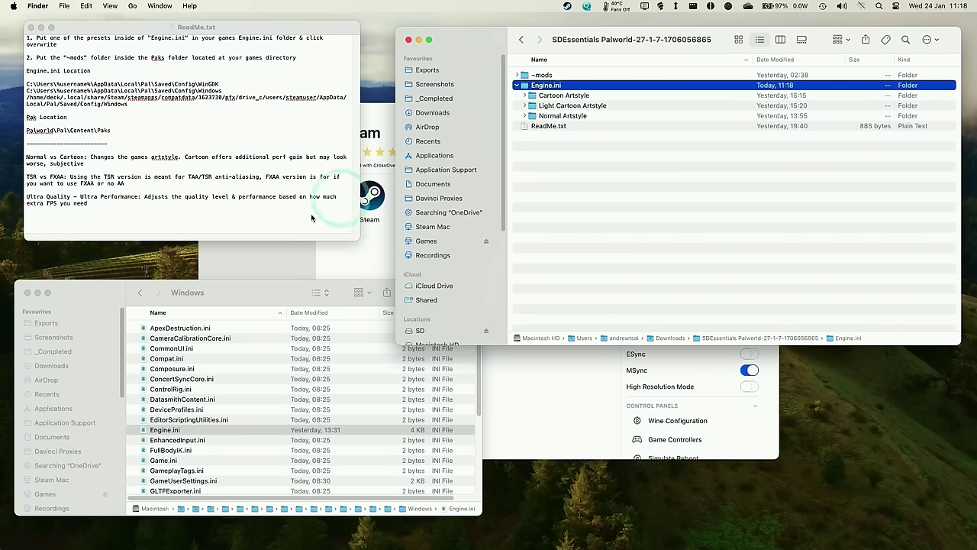
click(226, 291)
click(529, 138)
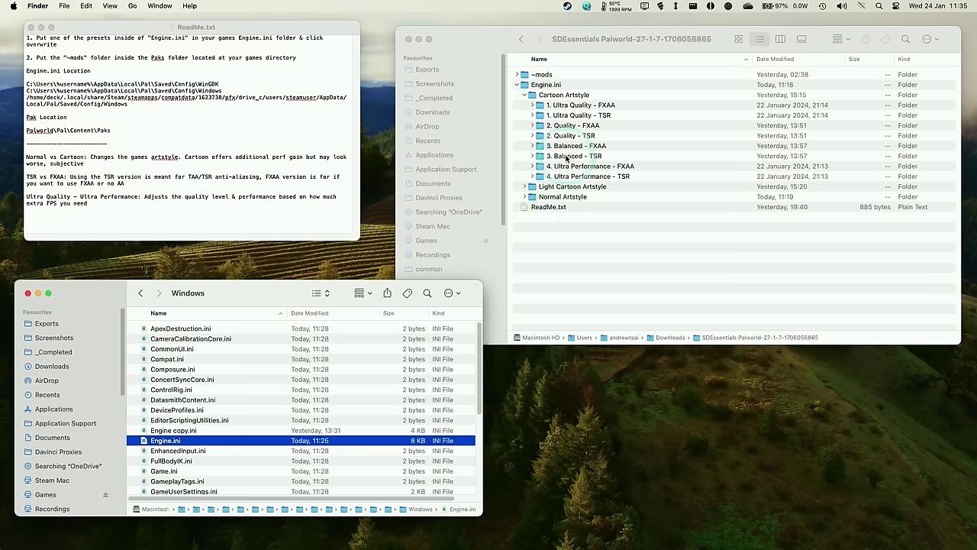
click(576, 229)
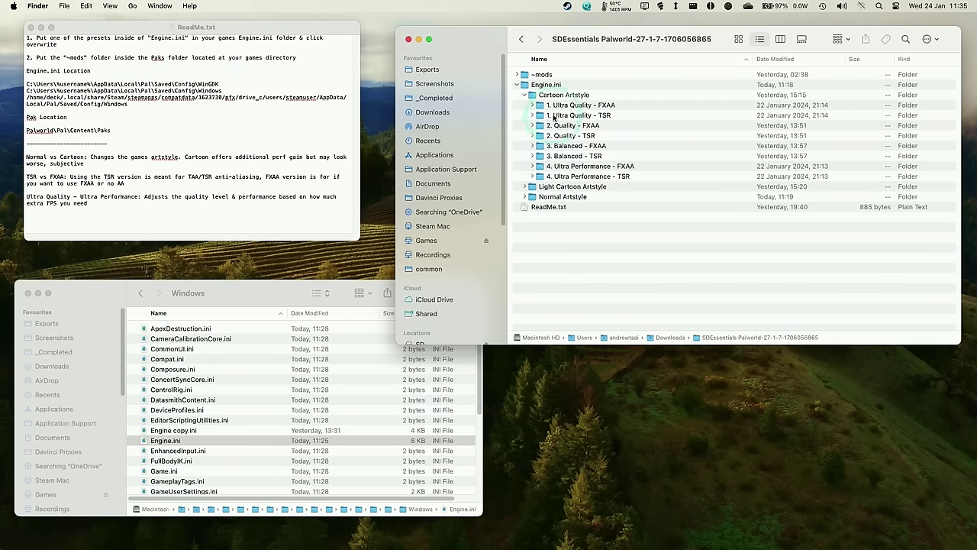
click(556, 94)
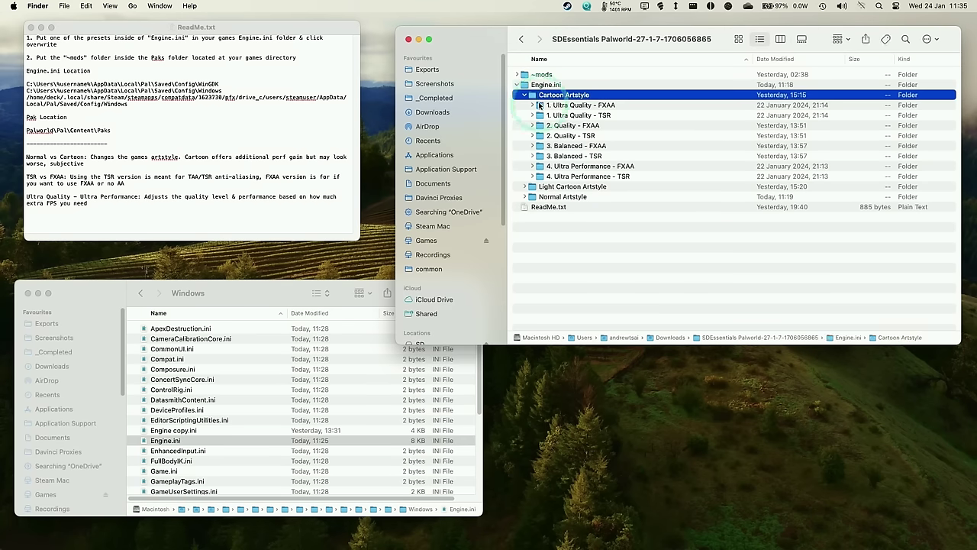
click(525, 187)
click(525, 279)
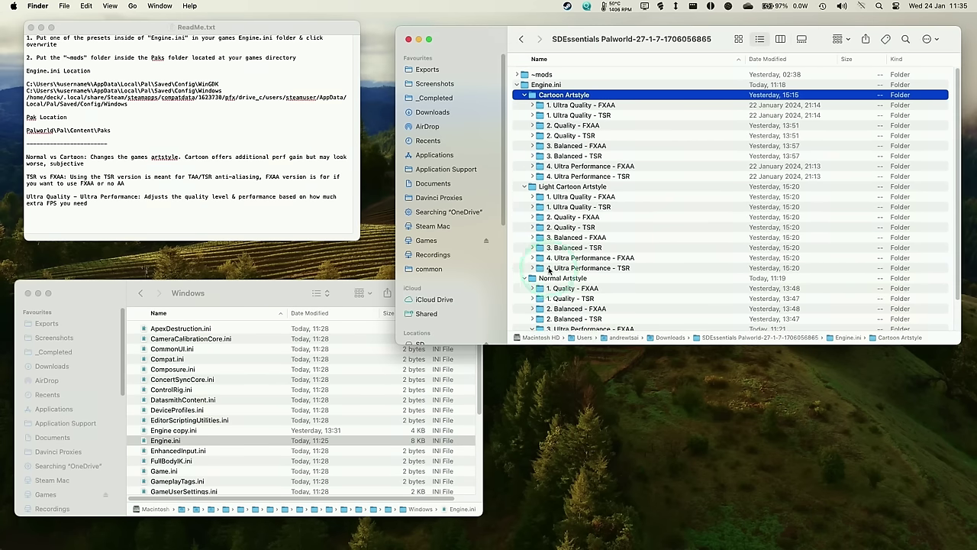
scroll(560, 269, down, 2)
Compare the Normal Artstyle Ultra Performance FXAA and TSR presets against the anti-aliasing notes in ReadMe.txt.
click(565, 239)
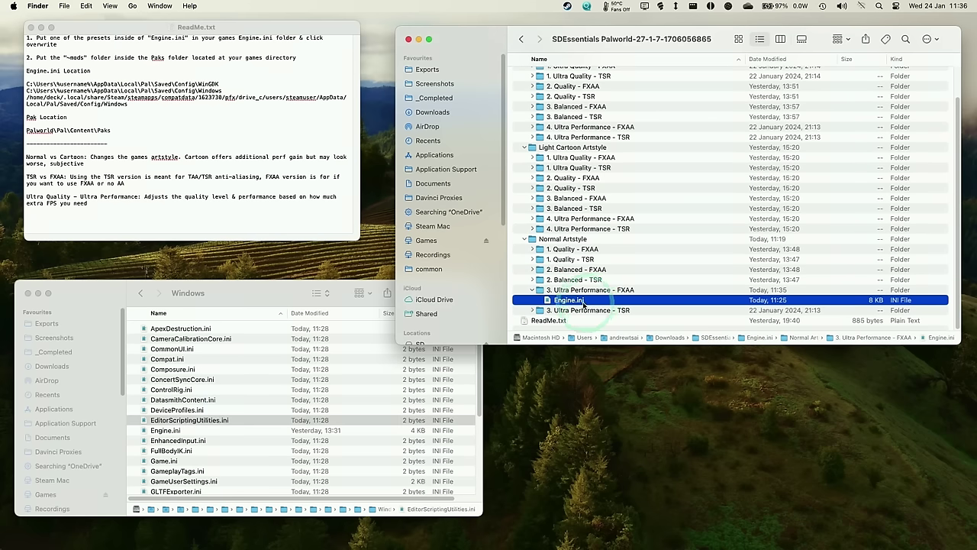
click(574, 290)
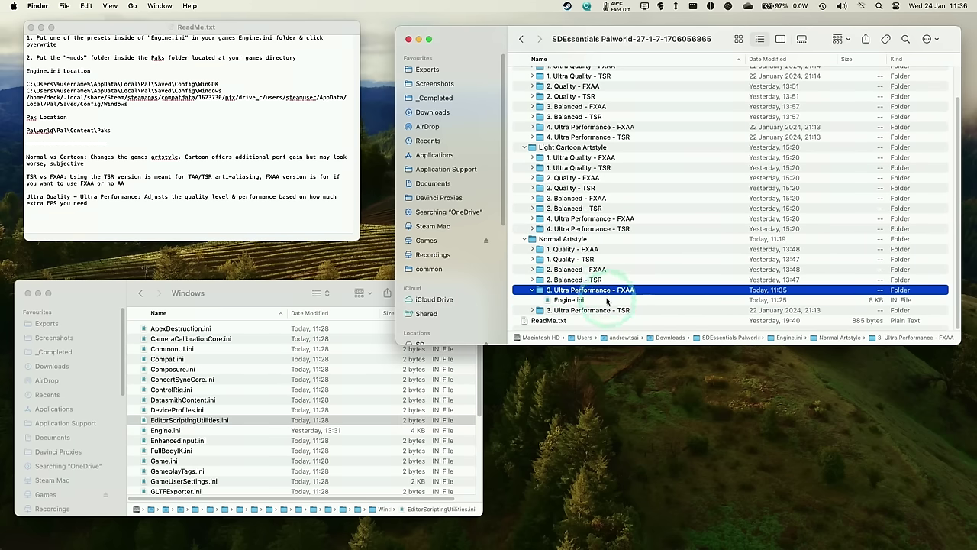
key(super+Tab)
click(582, 300)
click(267, 177)
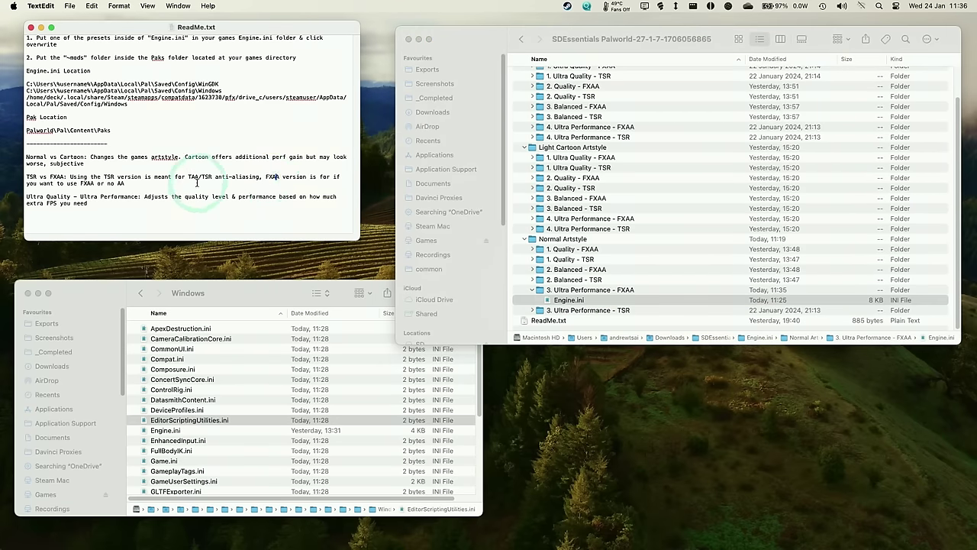
click(583, 300)
click(586, 310)
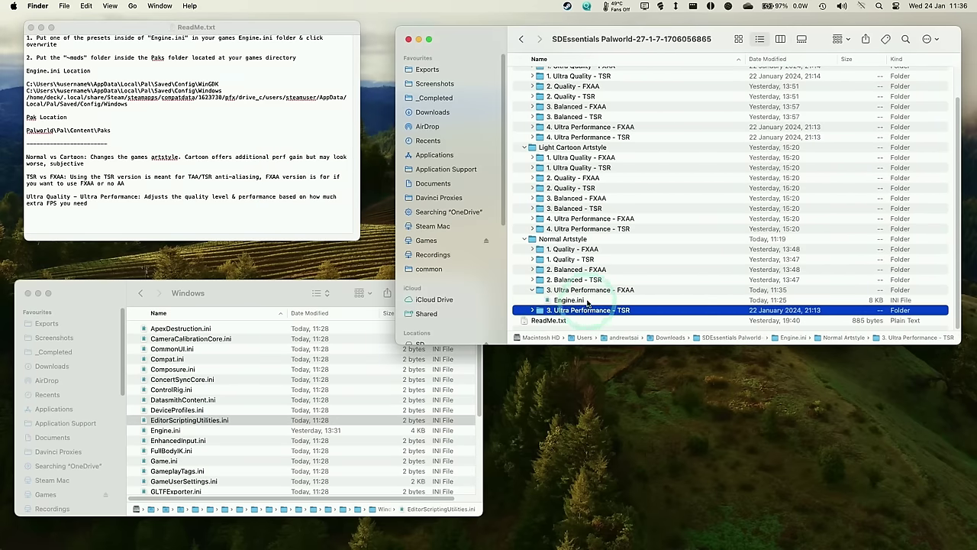
Back up the game's Engine.ini by making a duplicate of it in the Windows config folder.
click(569, 300)
click(183, 419)
click(174, 431)
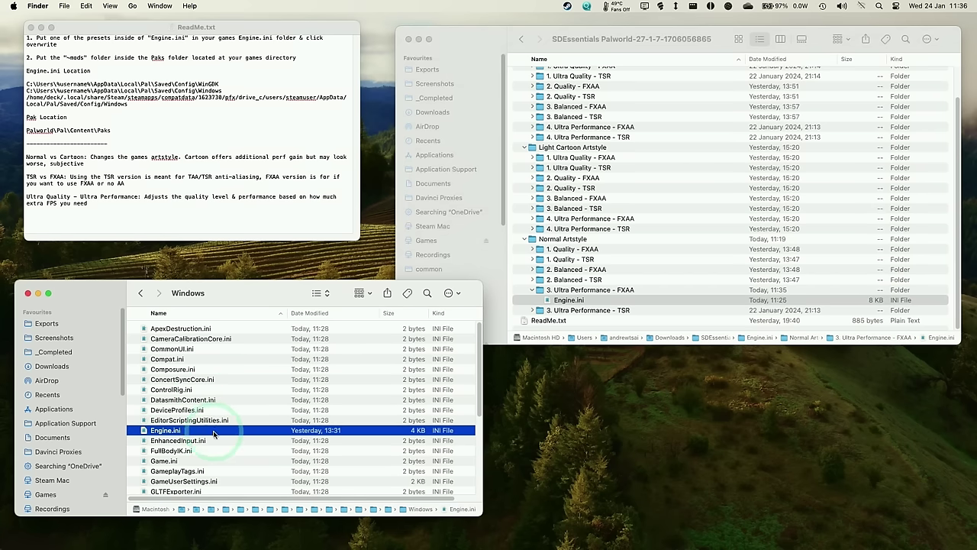
click(85, 5)
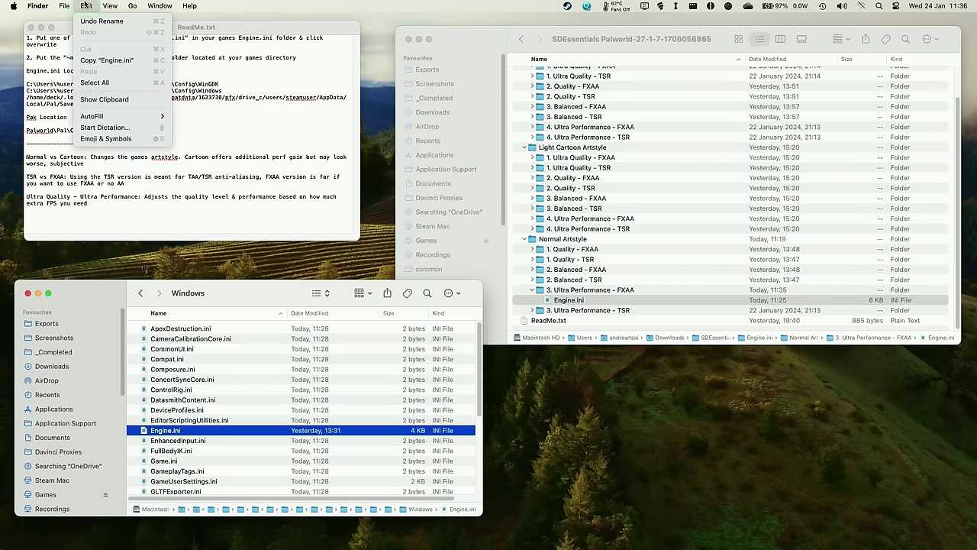
click(100, 61)
click(86, 6)
click(122, 71)
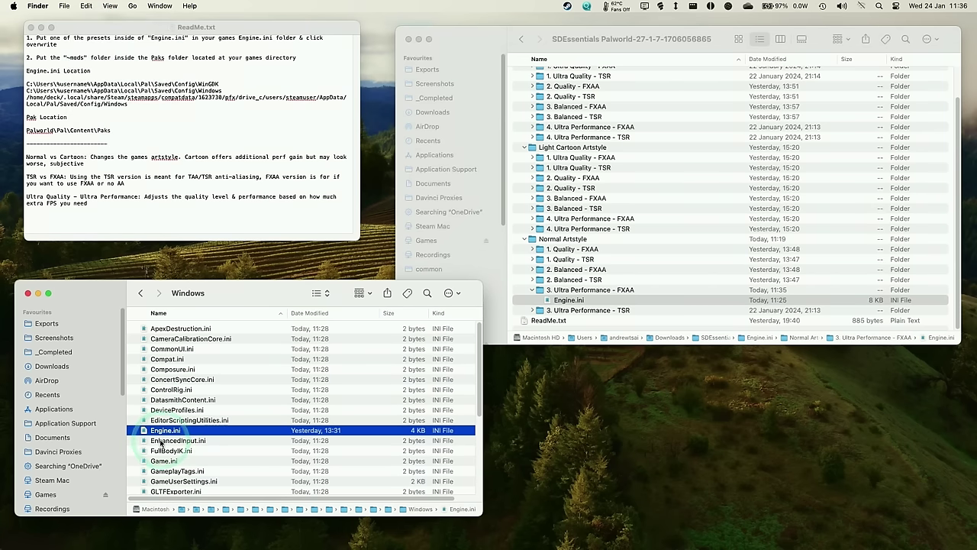
key(super+v)
Replace the game's Engine.ini in the Windows folder with the Normal Artstyle Ultra Performance FXAA version.
click(585, 301)
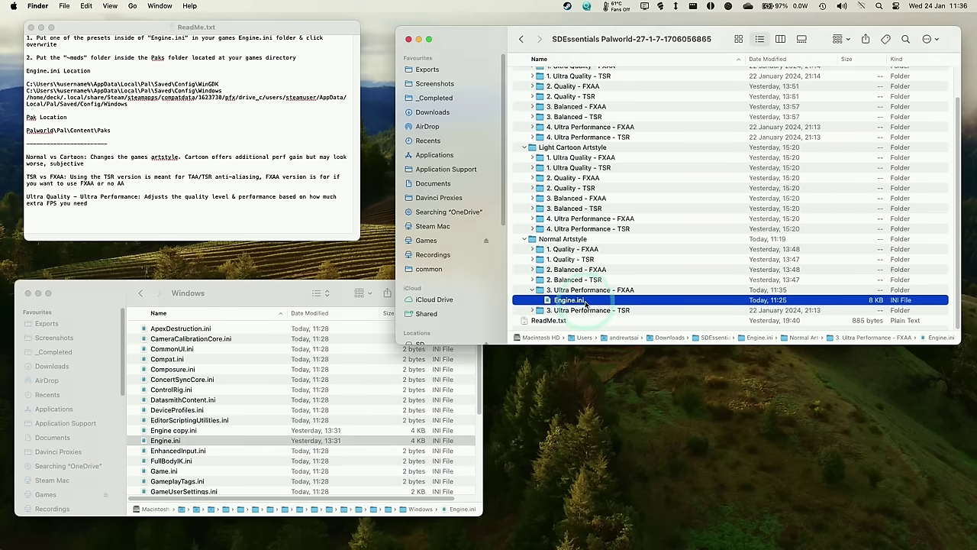
drag(586, 301, 252, 436)
click(584, 374)
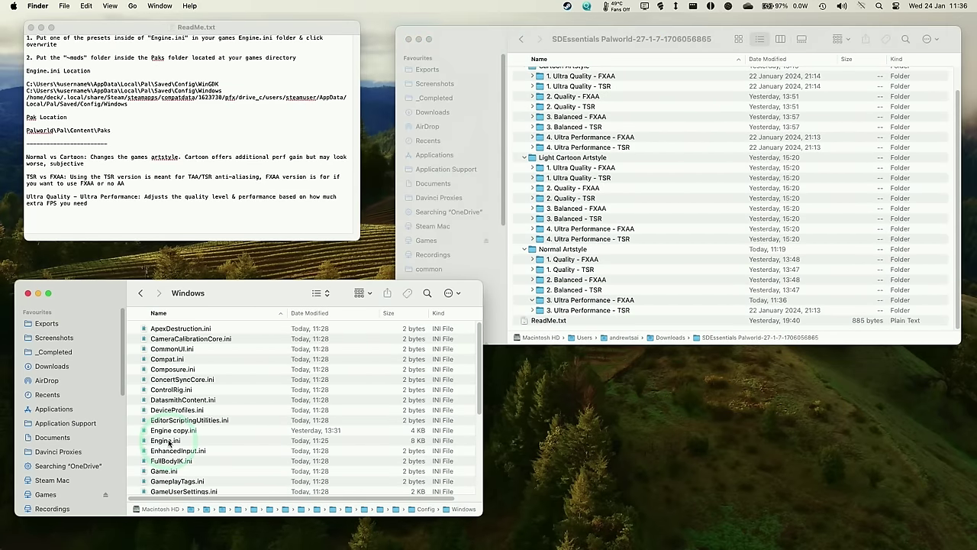
click(165, 440)
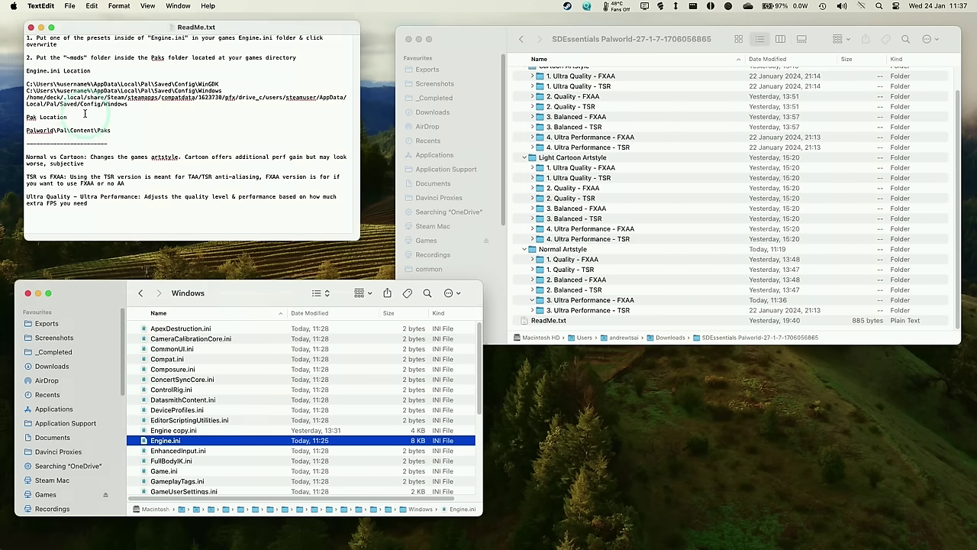
Review the ReadMe.txt instructions on the ~mods folder and Pak location, and close the Windows config folder.
click(277, 176)
click(65, 58)
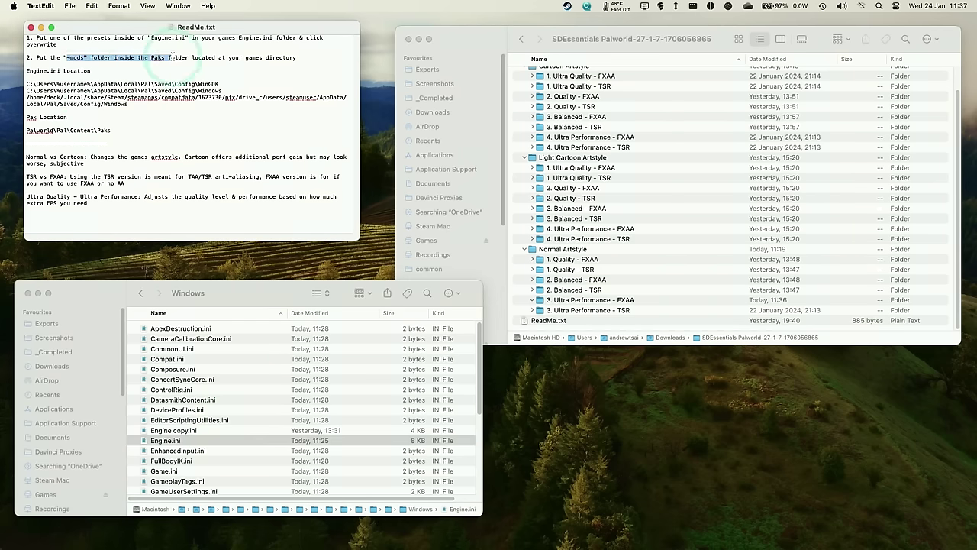
click(139, 59)
click(141, 84)
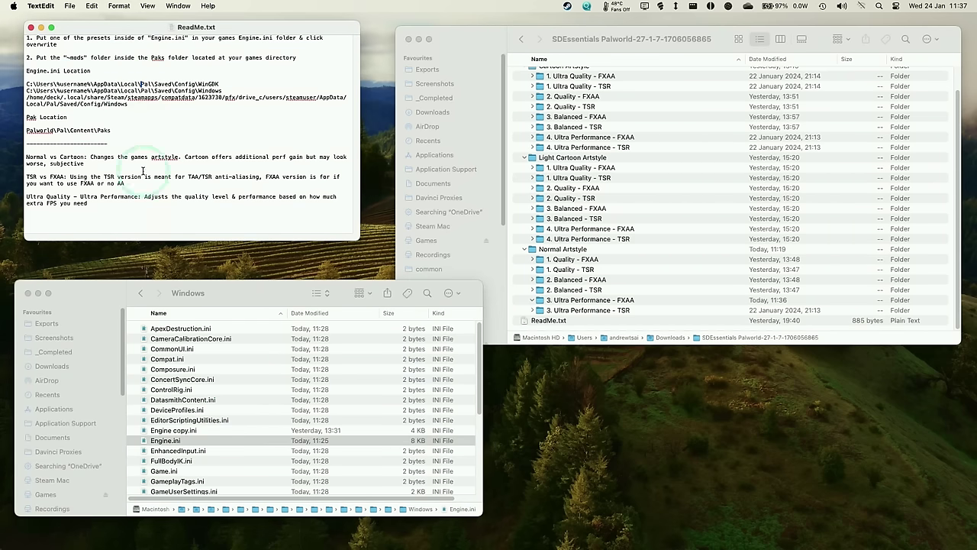
click(27, 293)
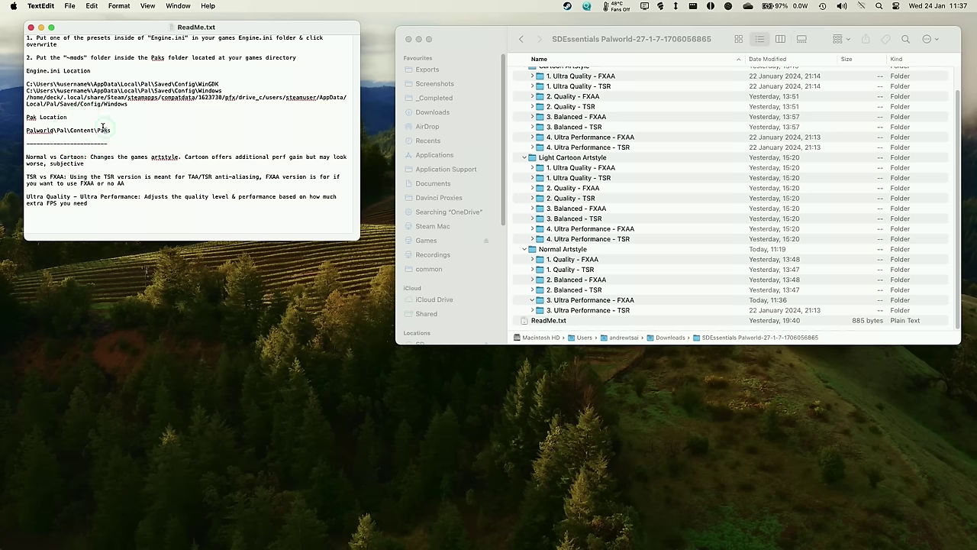
click(161, 151)
Open the C: drive of the Steam bottle from CrossOver.
mouse_move(413, 548)
click(680, 534)
right_click(239, 229)
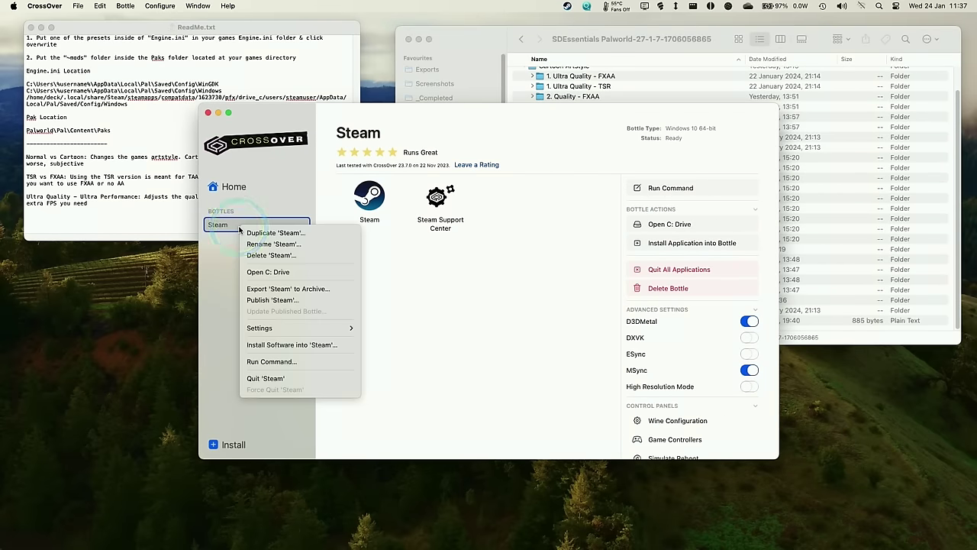
click(275, 273)
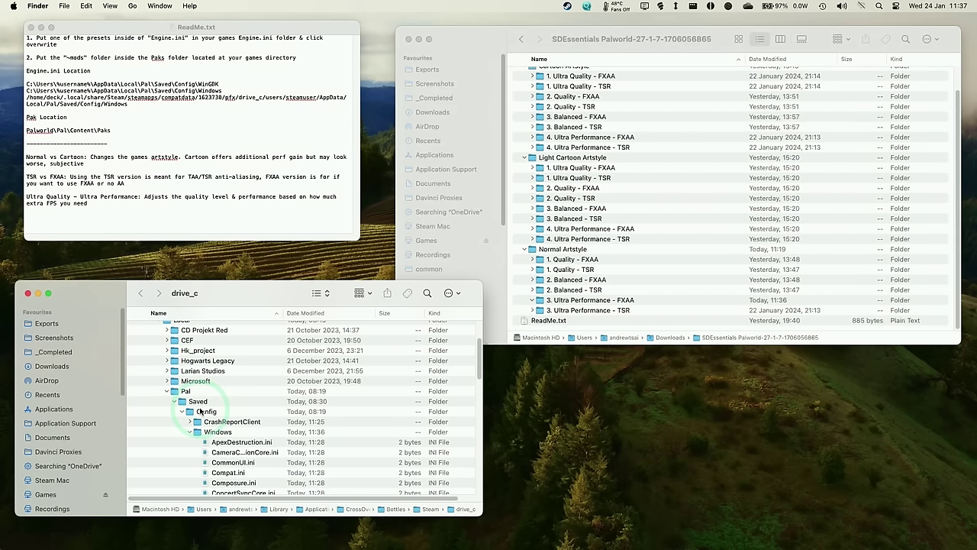
scroll(199, 410, up, 5)
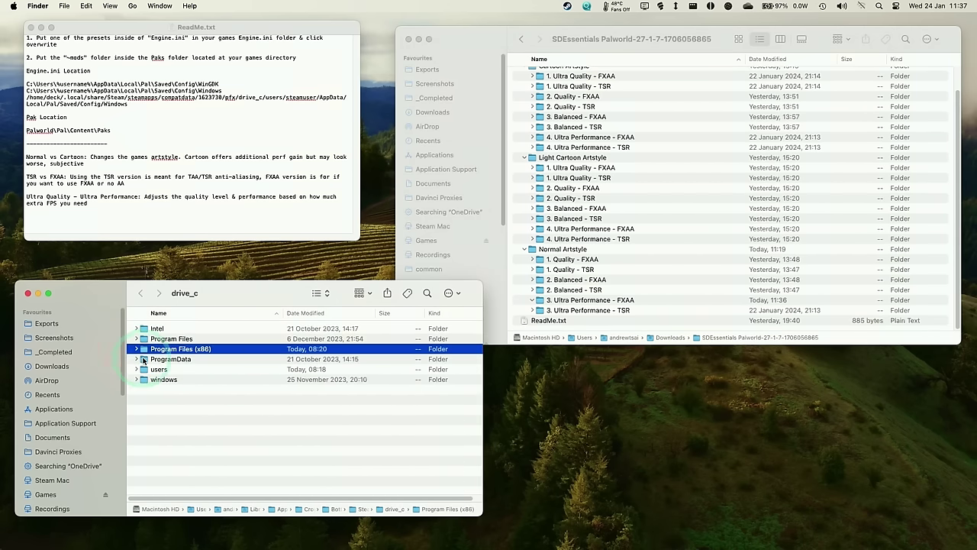
Browse Program Files (x86)/Steam/steamapps and look in its common folder for the game's install directory.
click(137, 349)
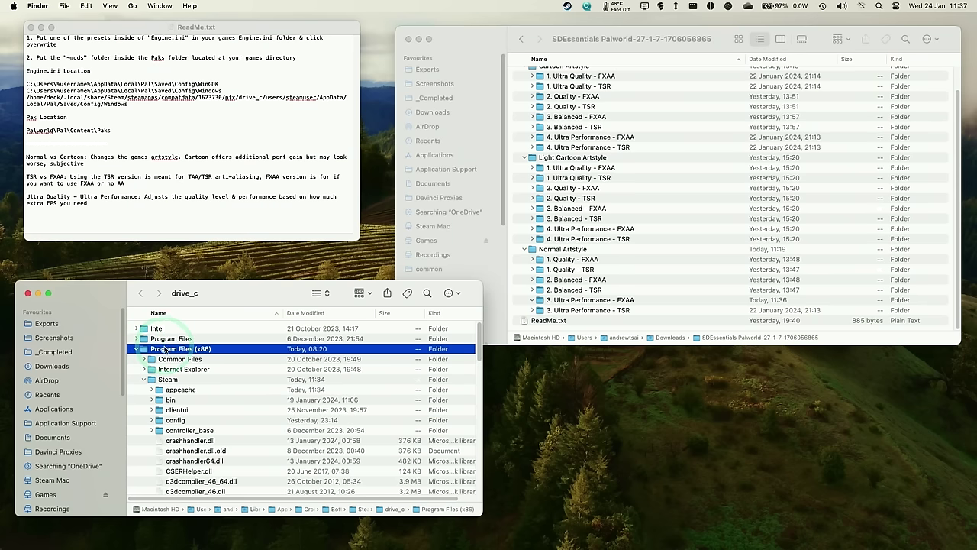
click(165, 380)
scroll(193, 395, down, 5)
scroll(194, 395, down, 10)
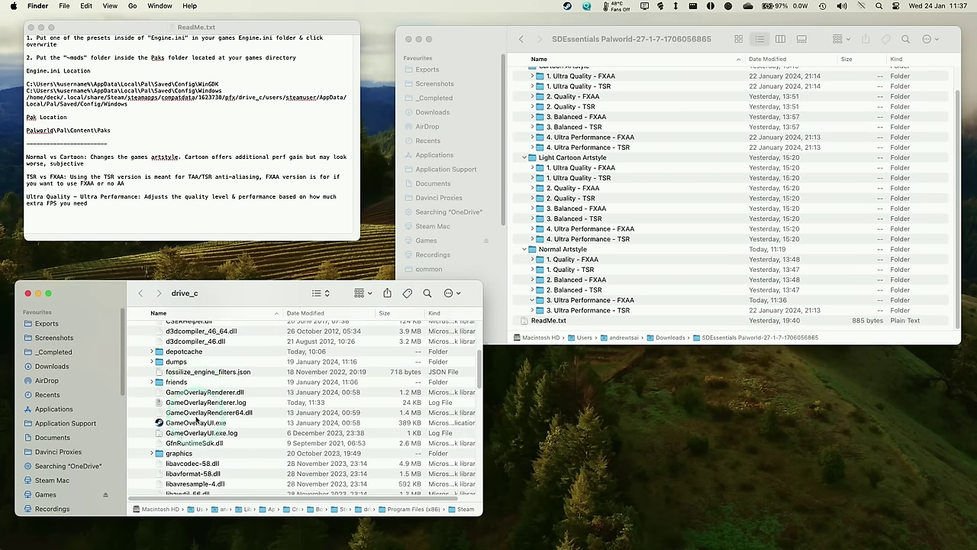
scroll(194, 463, down, 2)
double_click(183, 490)
click(136, 339)
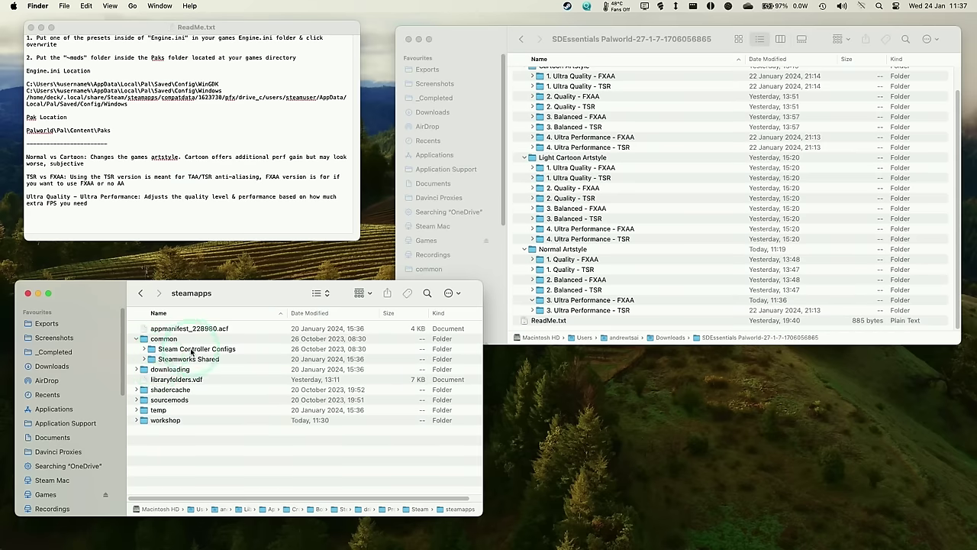
click(164, 338)
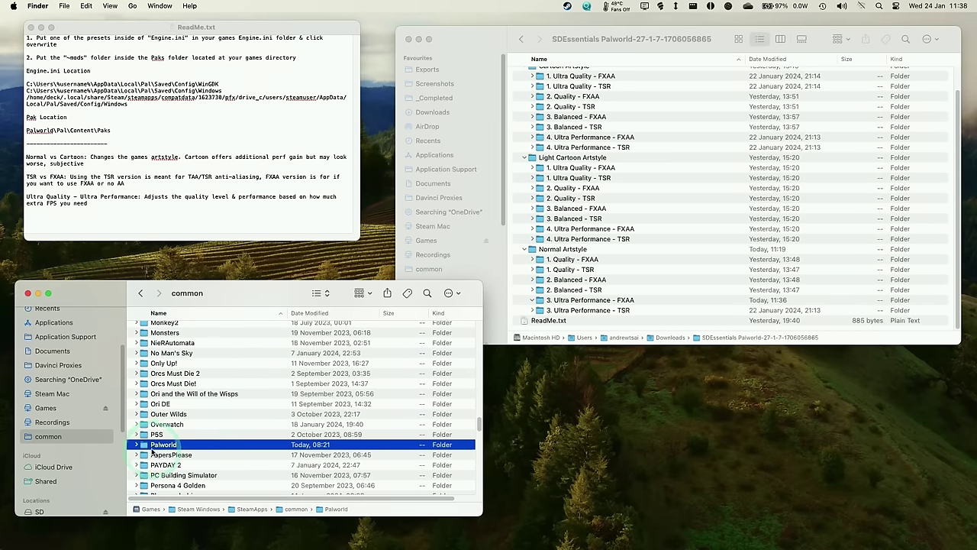
Open Palworld/Pal/Content/Paks from the Games drive's common folder and select the existing ~mods folder.
double_click(153, 449)
click(183, 379)
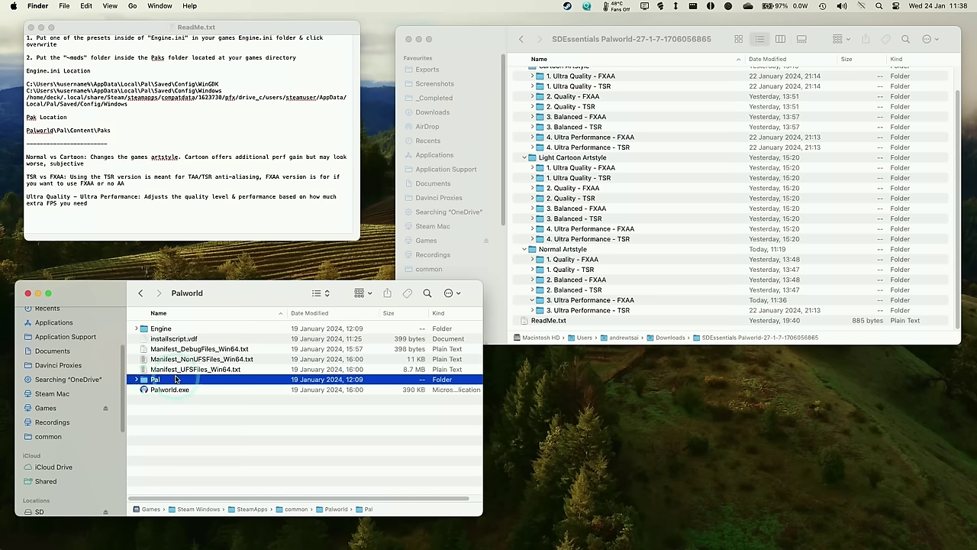
double_click(174, 380)
double_click(145, 339)
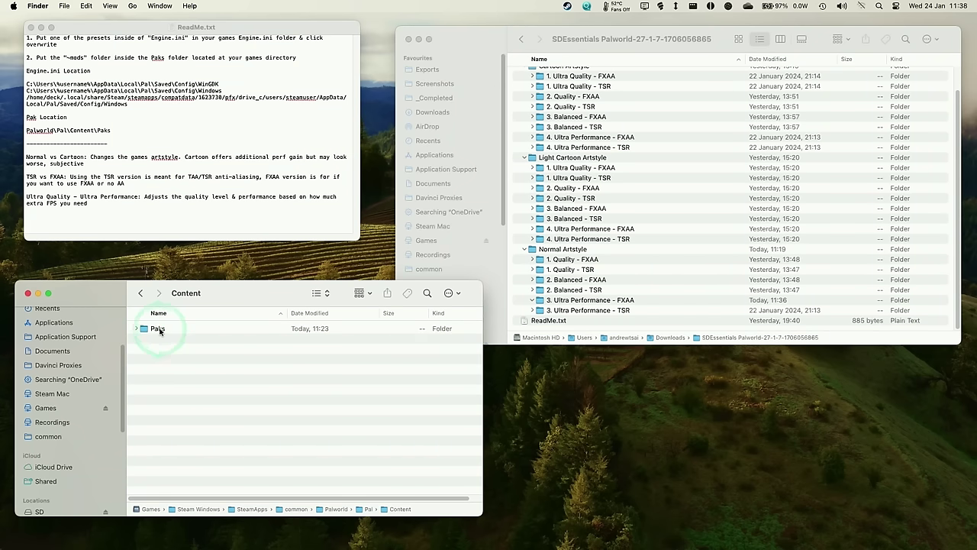
double_click(157, 329)
click(153, 328)
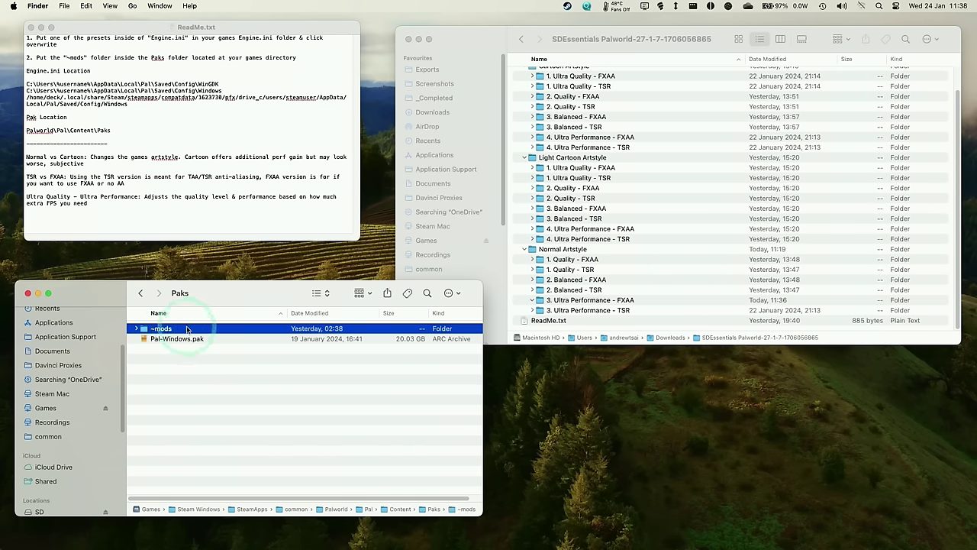
Replace the ~mods folder in Paks with the one from the downloaded SDEssentials folder, and expand it to check SDEssentials_P.pak.
click(577, 267)
click(523, 42)
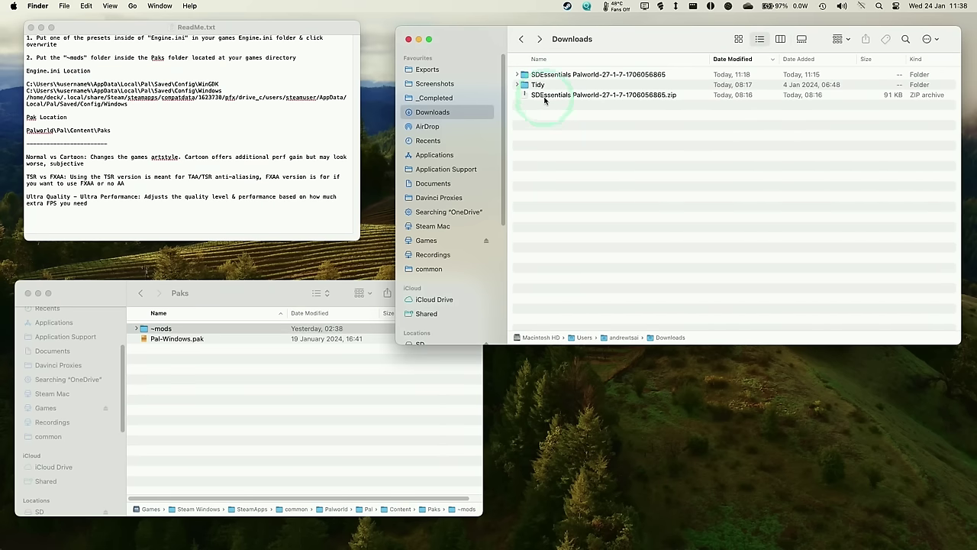
click(551, 75)
double_click(551, 75)
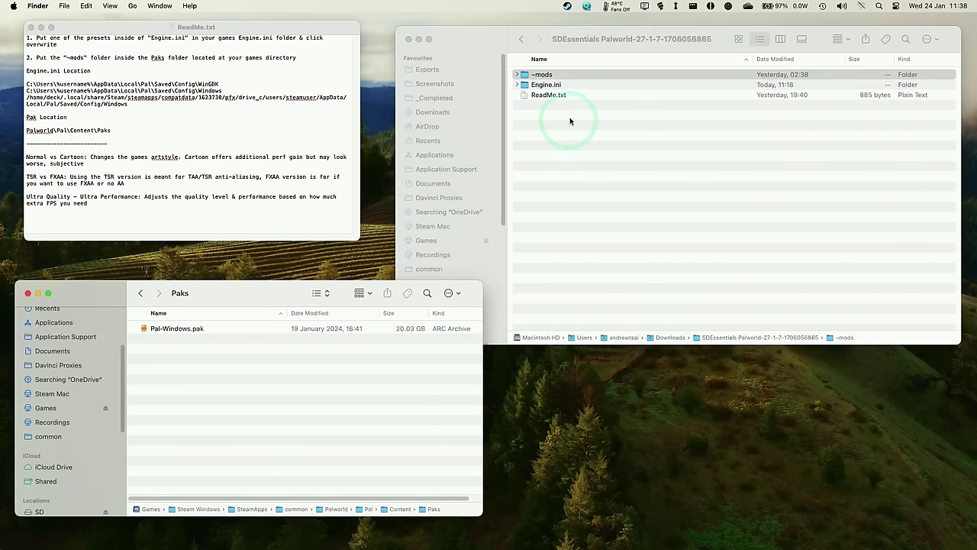
drag(539, 75, 245, 383)
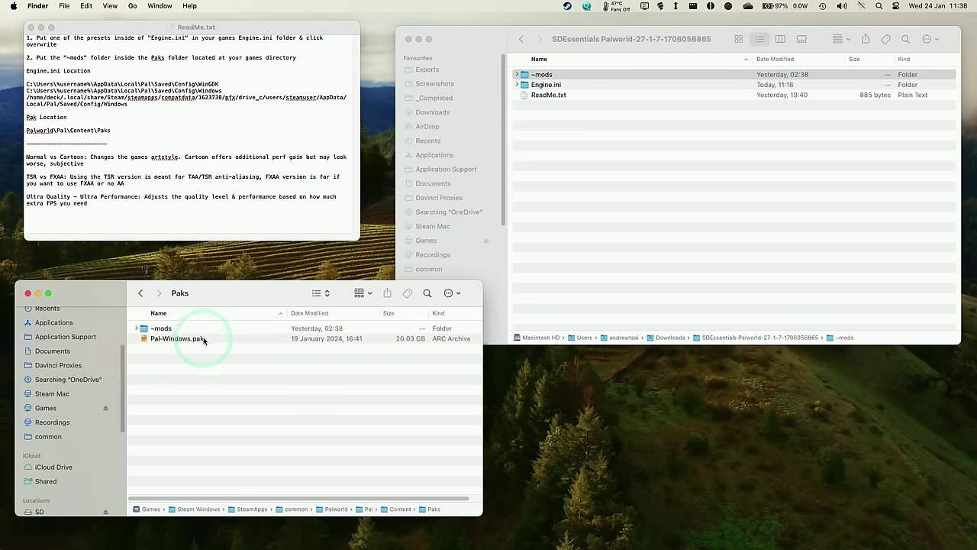
click(139, 330)
click(169, 341)
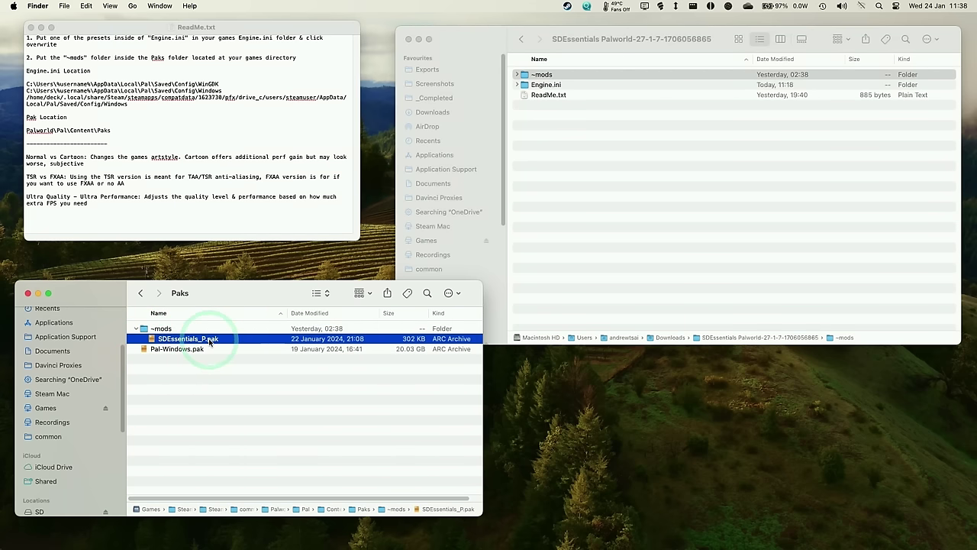
click(254, 377)
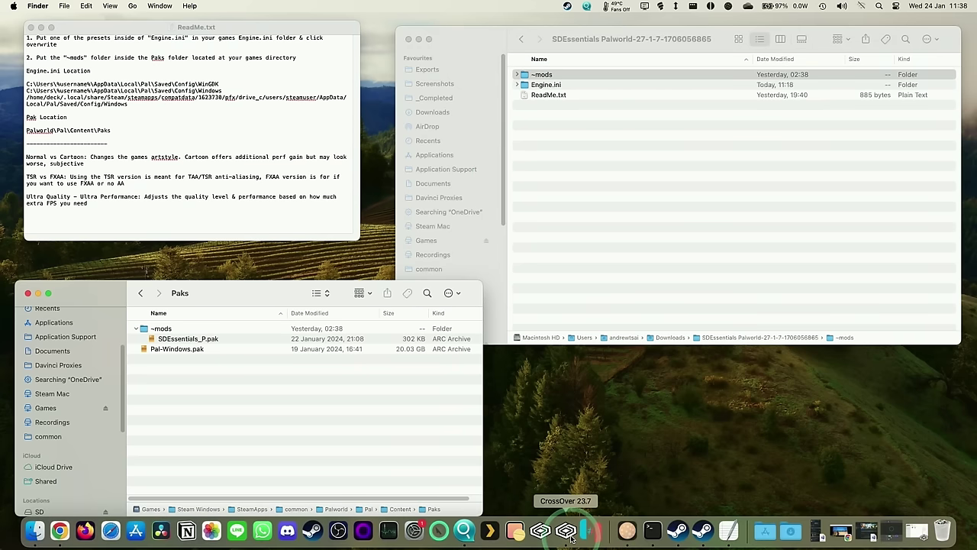
Switch to the CrossOver Steam library, check Palworld's properties for the -dx12 launch option, and launch the game.
click(571, 537)
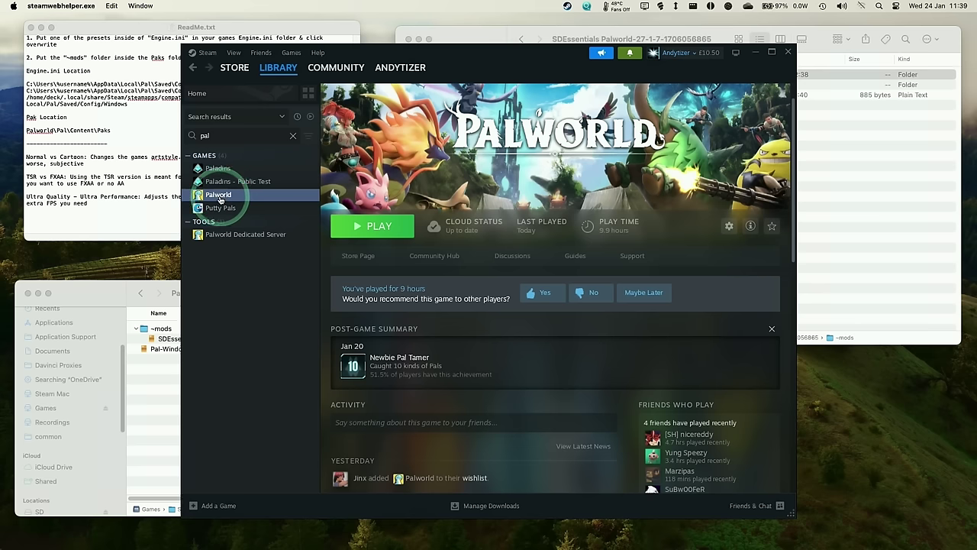
right_click(220, 197)
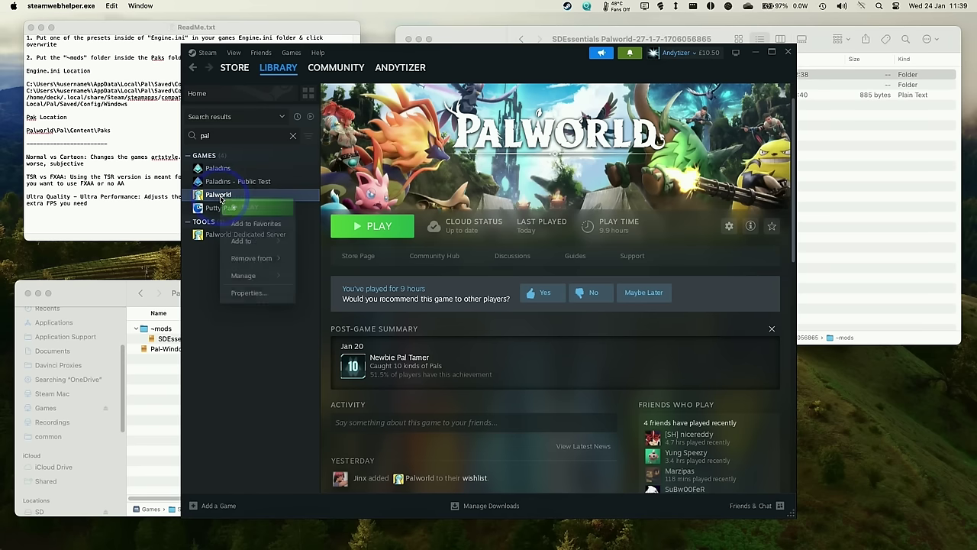
click(248, 289)
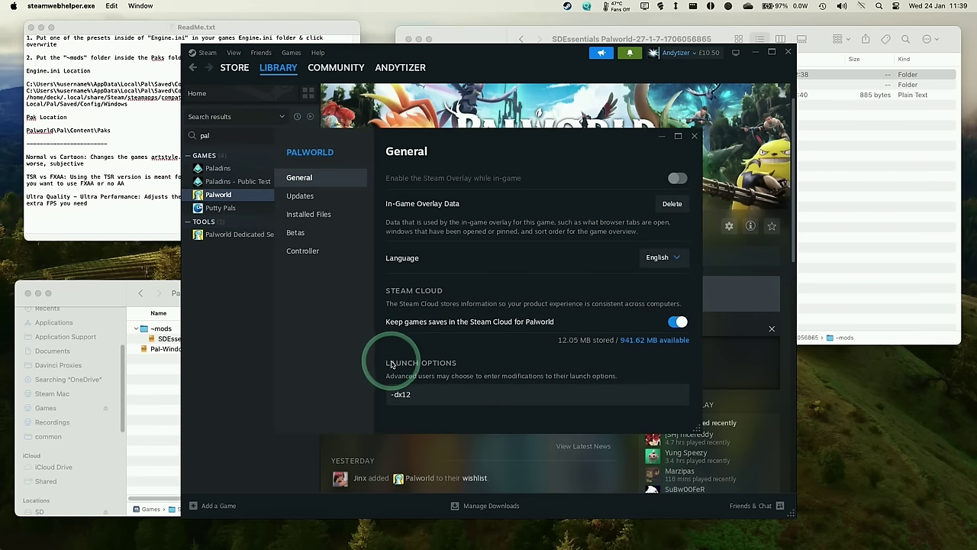
click(432, 395)
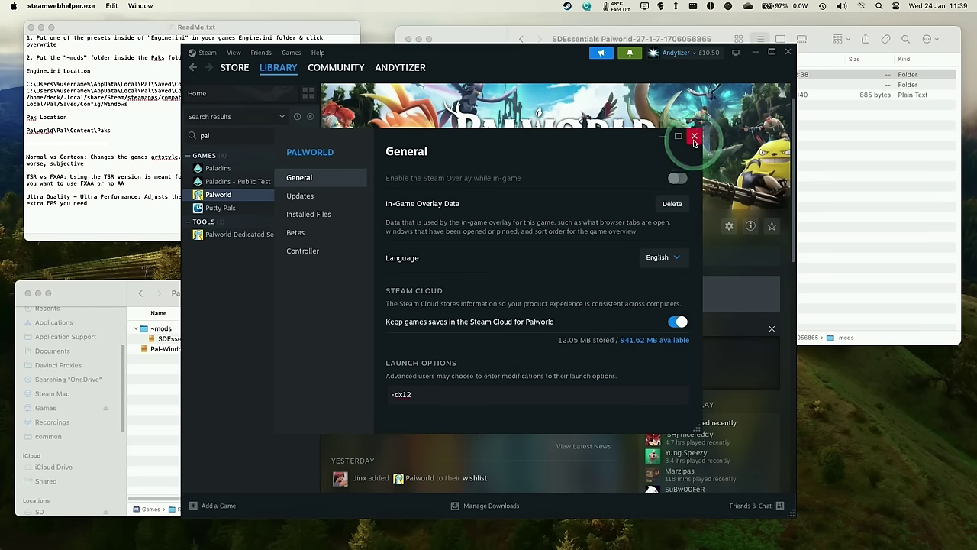
click(693, 136)
click(372, 226)
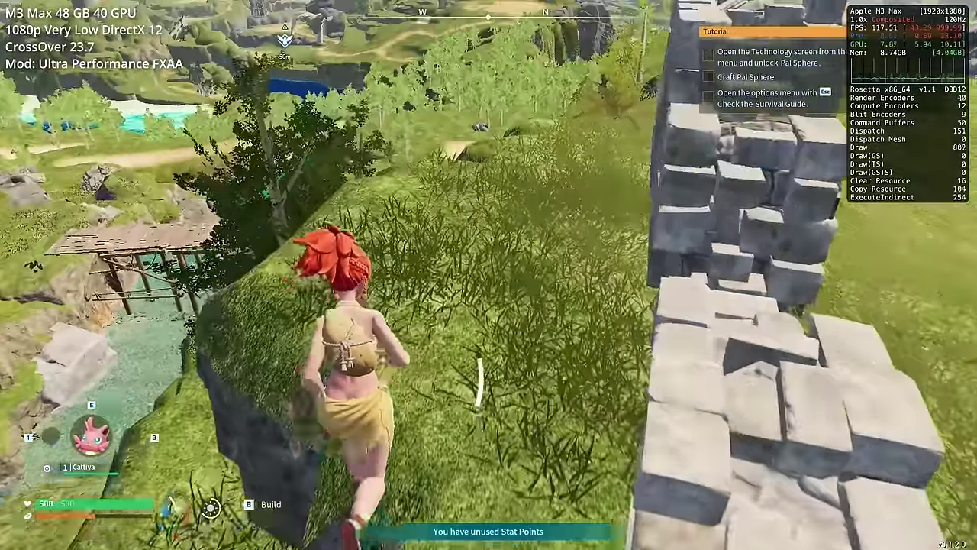
key(w)
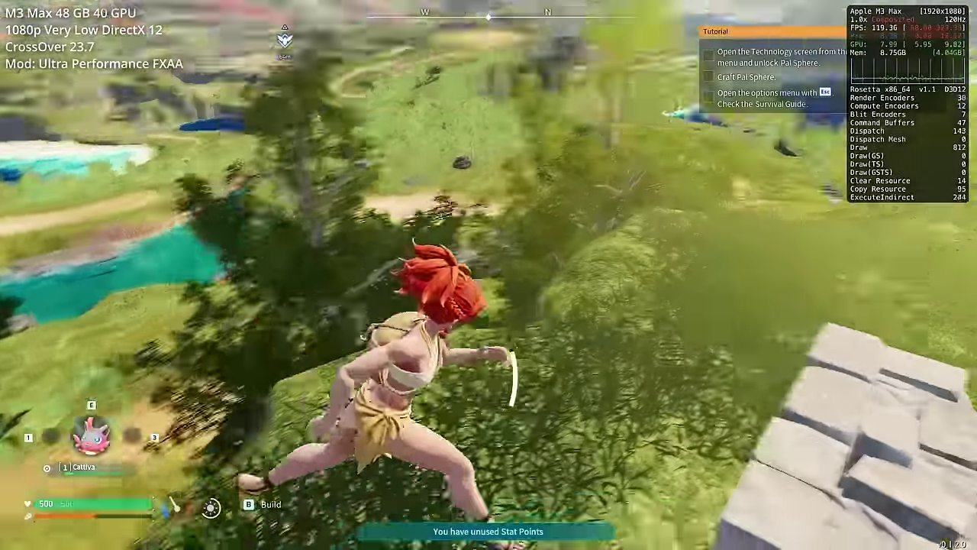
key(shift+w)
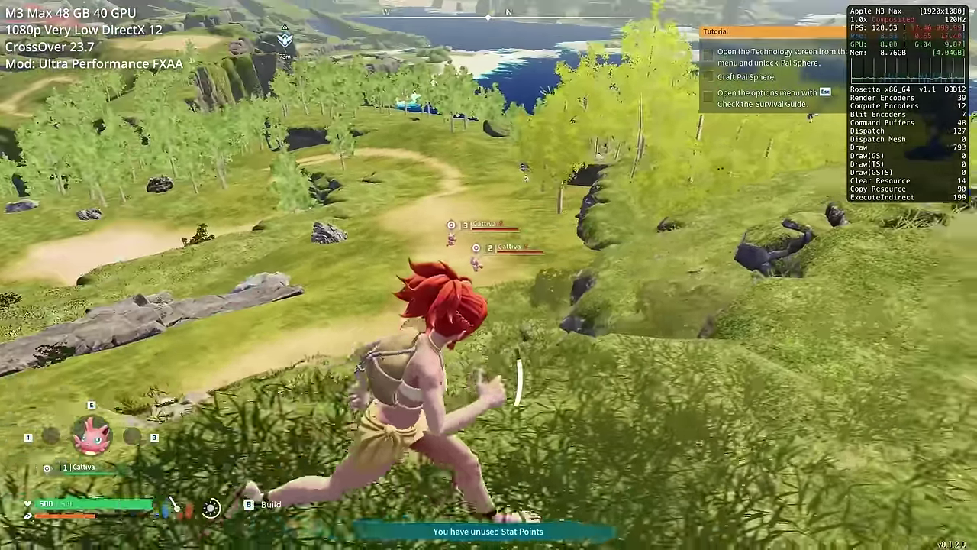
key(w)
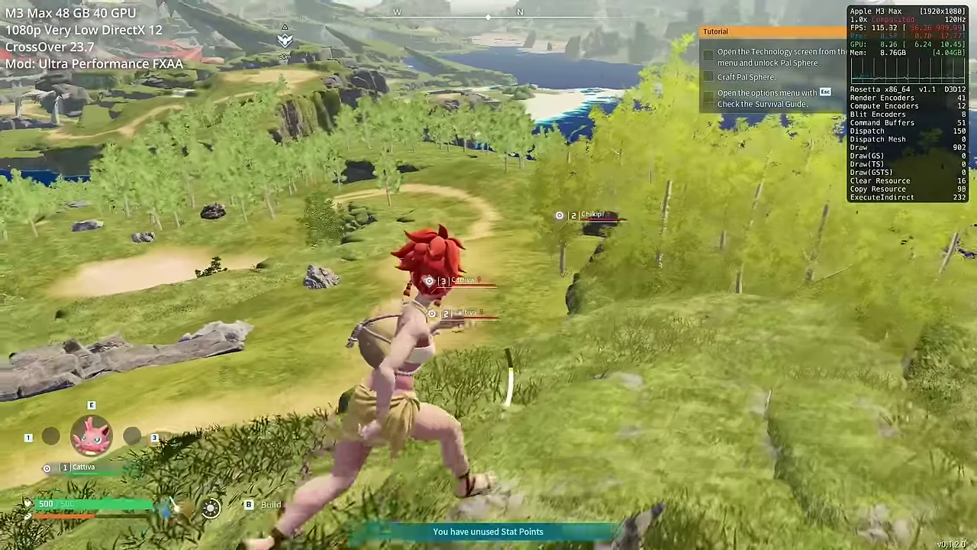
key(w)
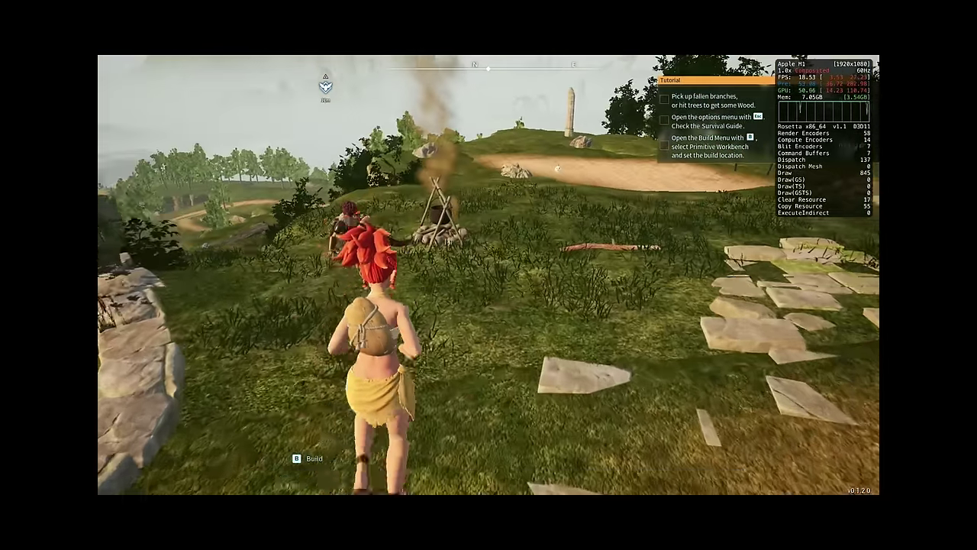
key(w)
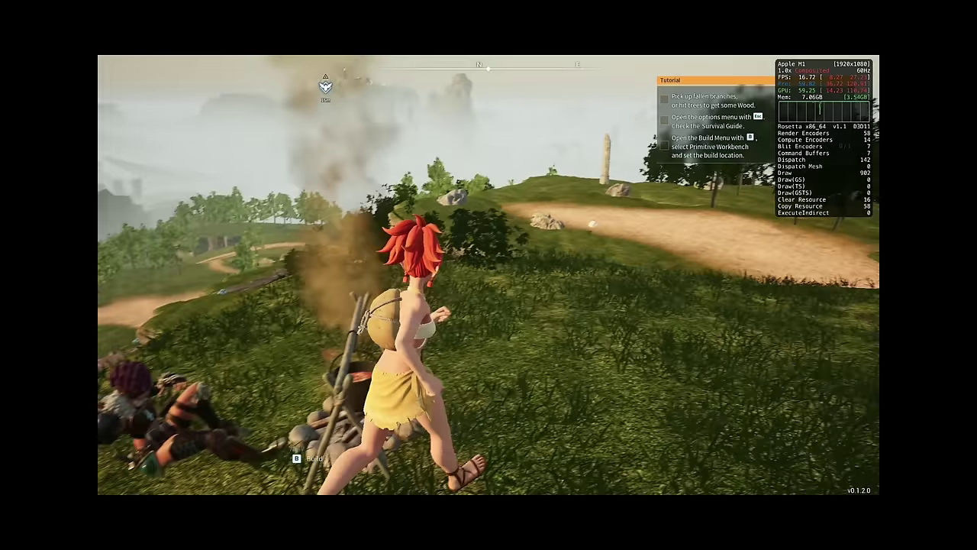
key(w)
key(w)
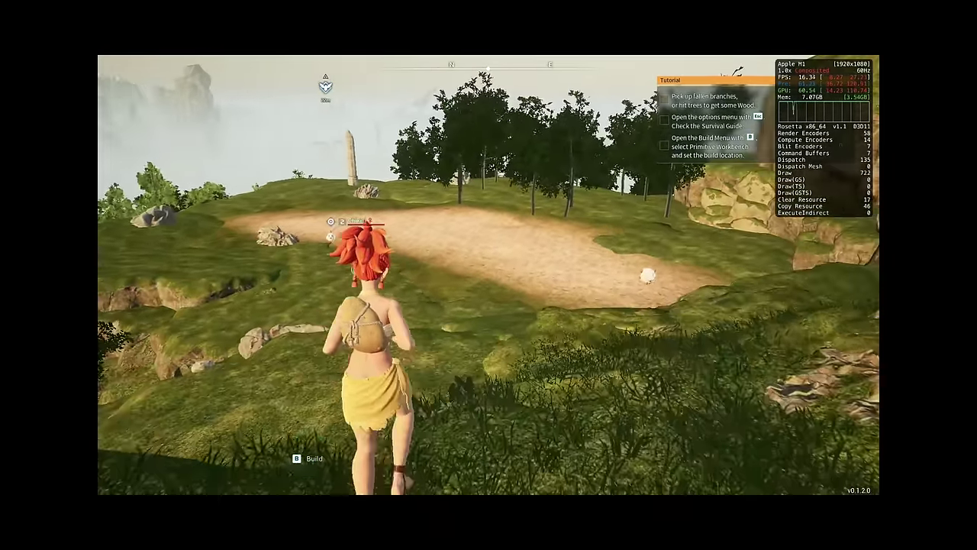
Move the character around the starting area and open and close the Primitive Workbench recipes to compare DirectX 11 and DirectX 12 performance.
key(w)
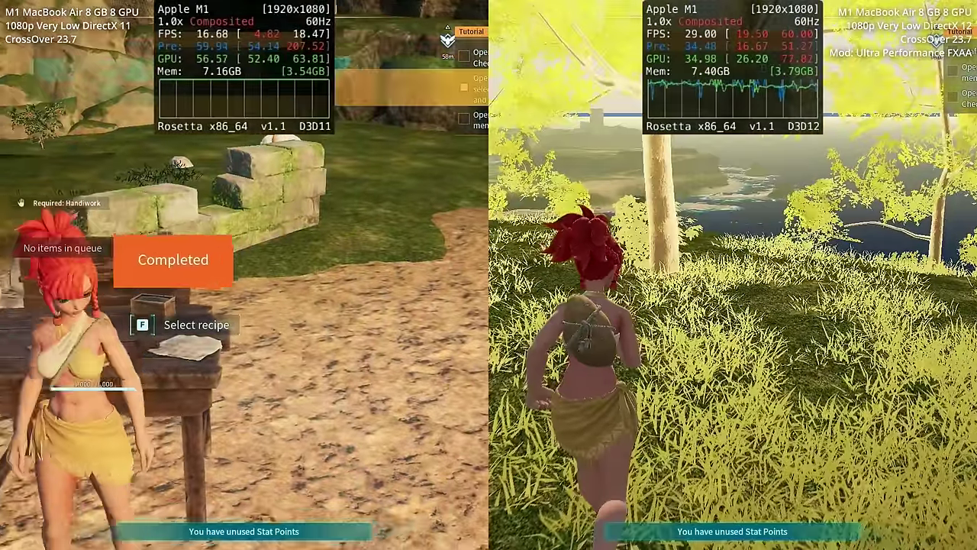
key(f)
key(Escape)
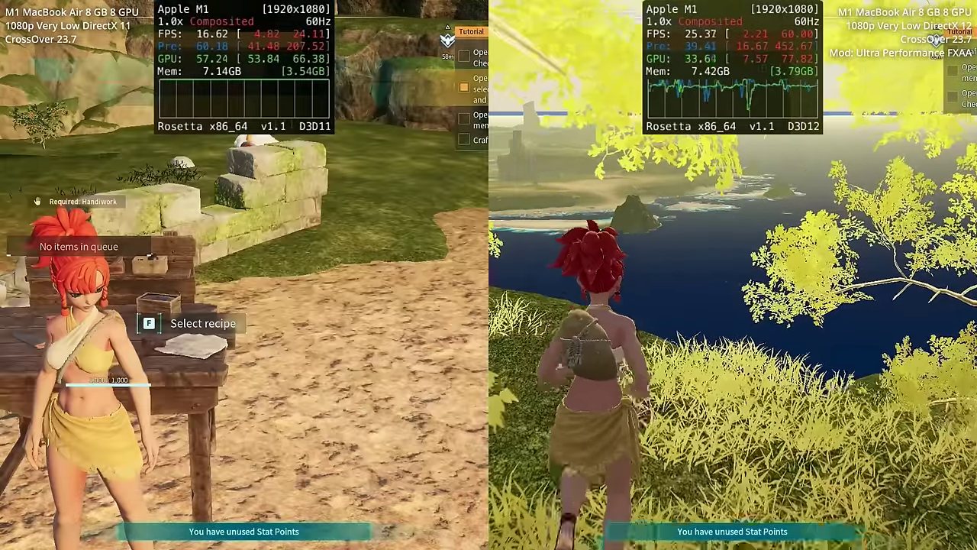
key(w)
key(w)
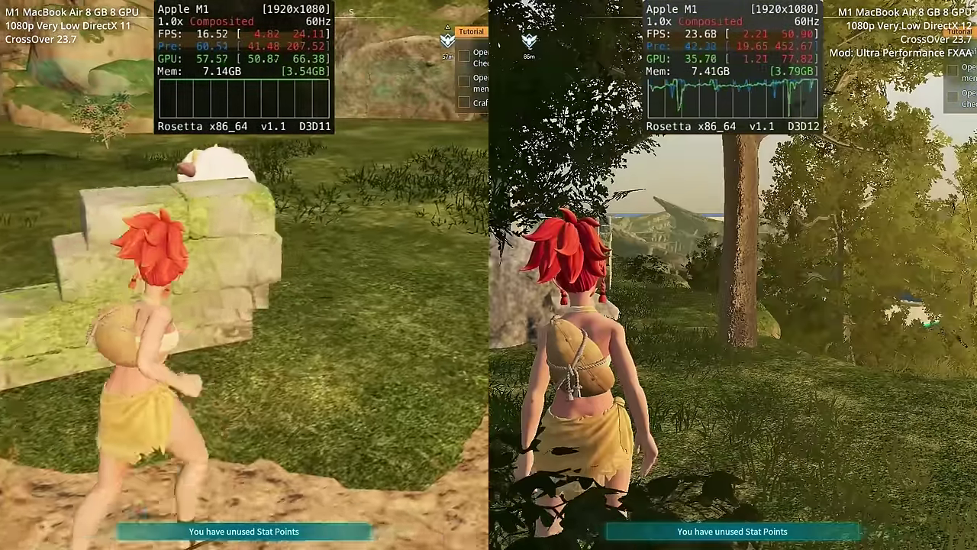
key(w)
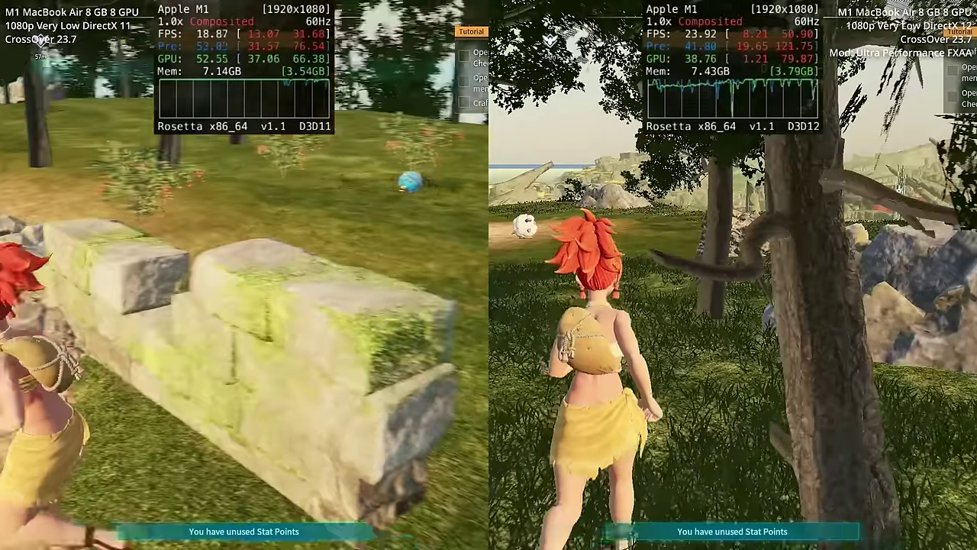
key(f)
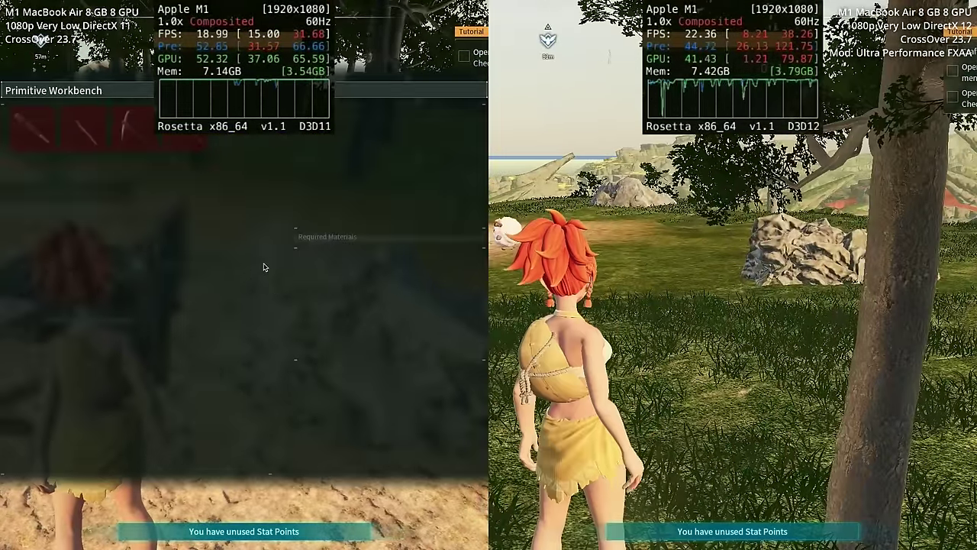
key(Escape)
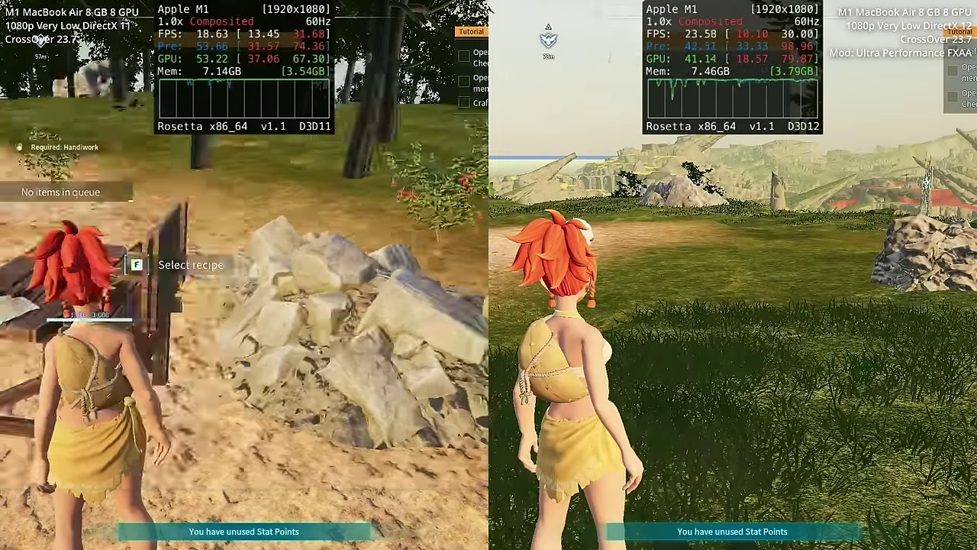
key(w)
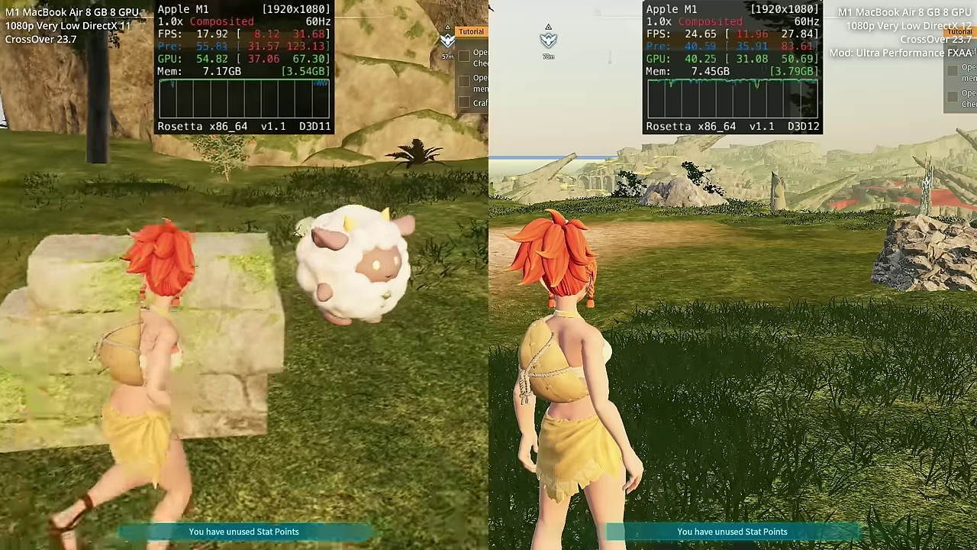
click(245, 275)
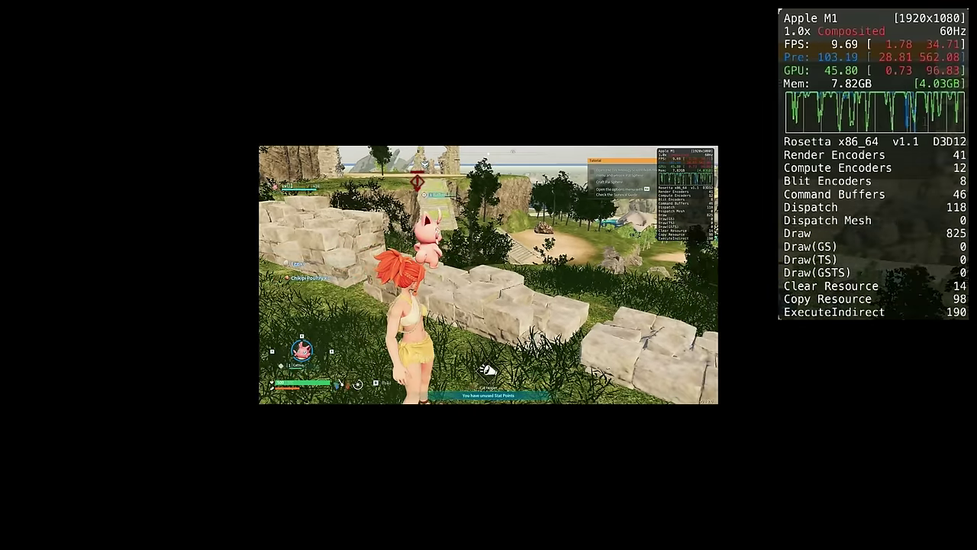
key(w)
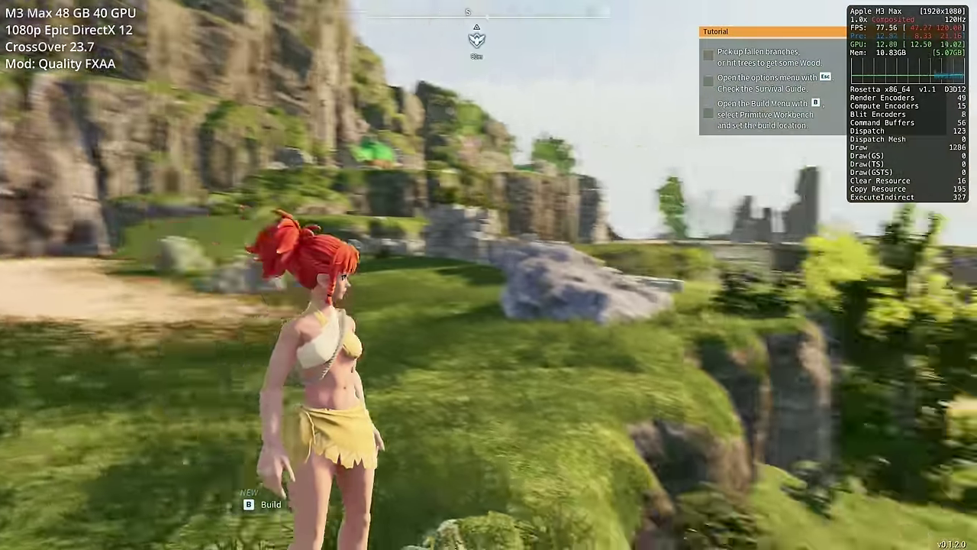
Sprint and jump across the meadow to the trees beside the large rock to check performance at 1080p Epic on DirectX 12.
key(shift+w)
key(space)
key(space)
key(w)
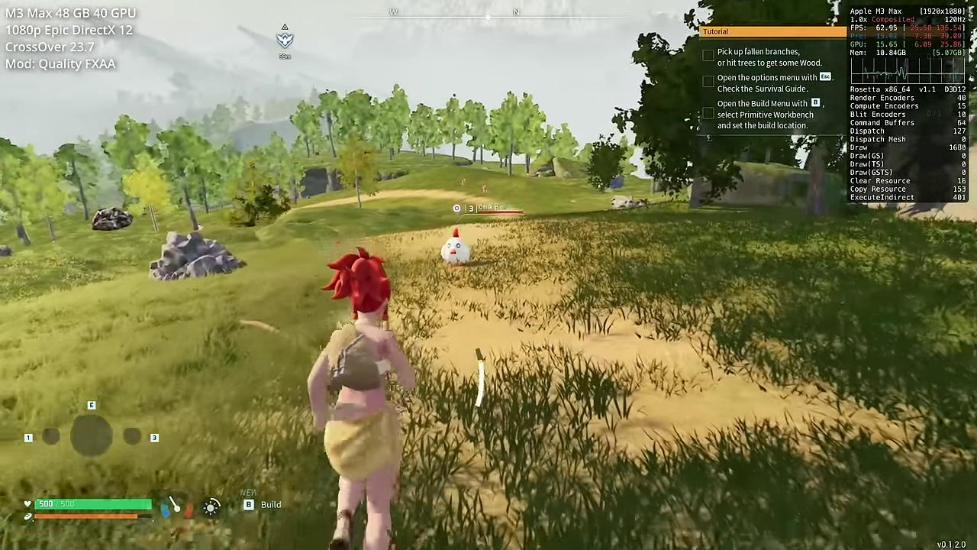
key(q)
key(w)
key(w)
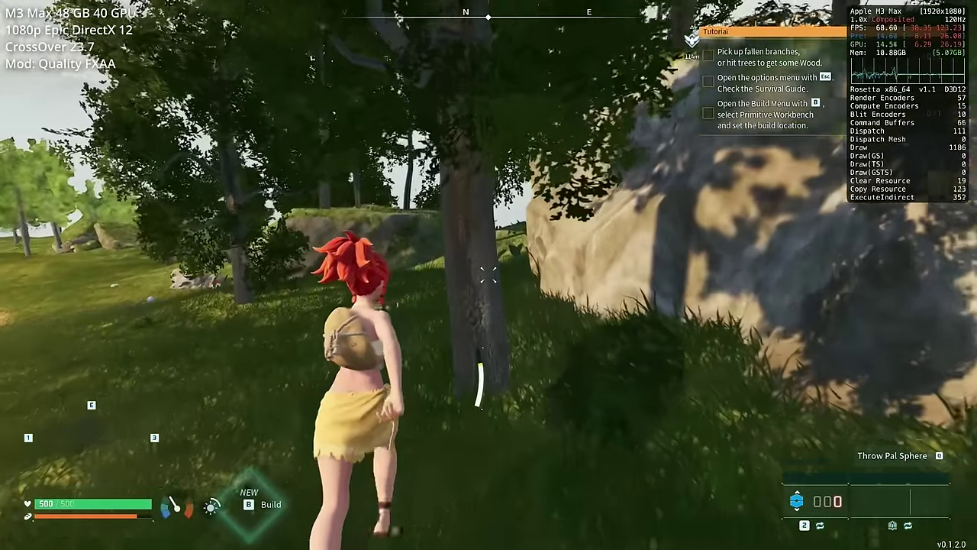
Hit the tree beside the large rock repeatedly to gather wood for the tutorial task.
click(489, 275)
click(489, 275)
click(488, 275)
click(488, 275)
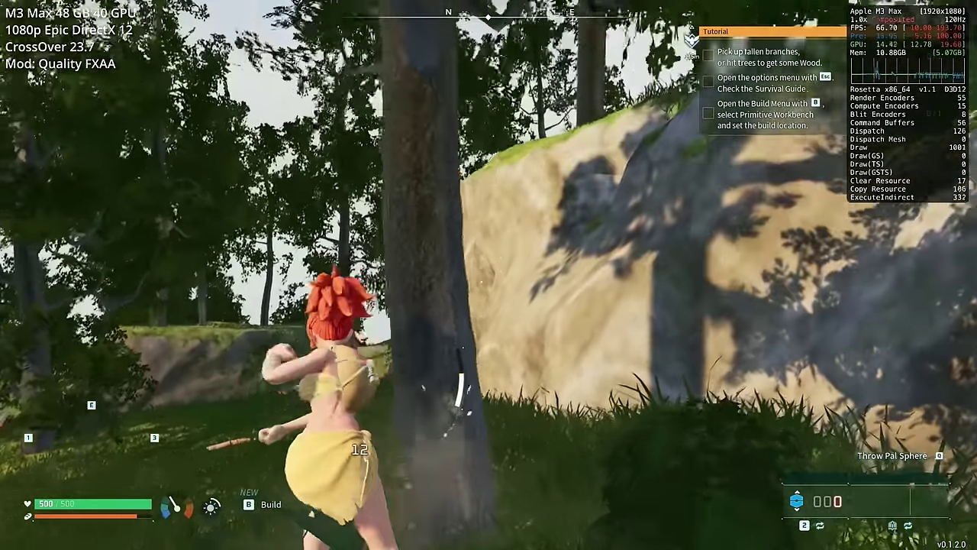
click(488, 274)
click(489, 275)
click(489, 274)
click(489, 275)
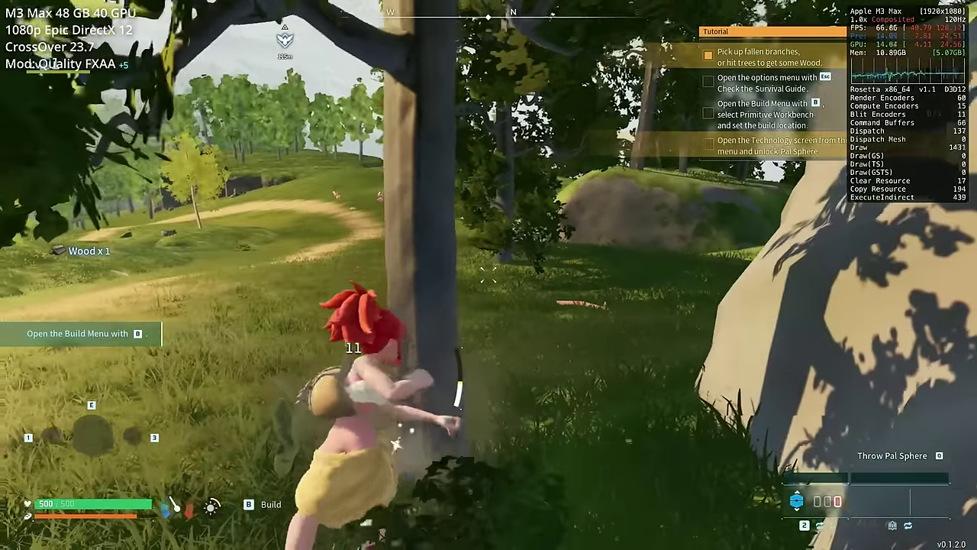
click(488, 274)
click(489, 275)
click(488, 275)
click(489, 275)
click(489, 275)
click(488, 275)
click(489, 275)
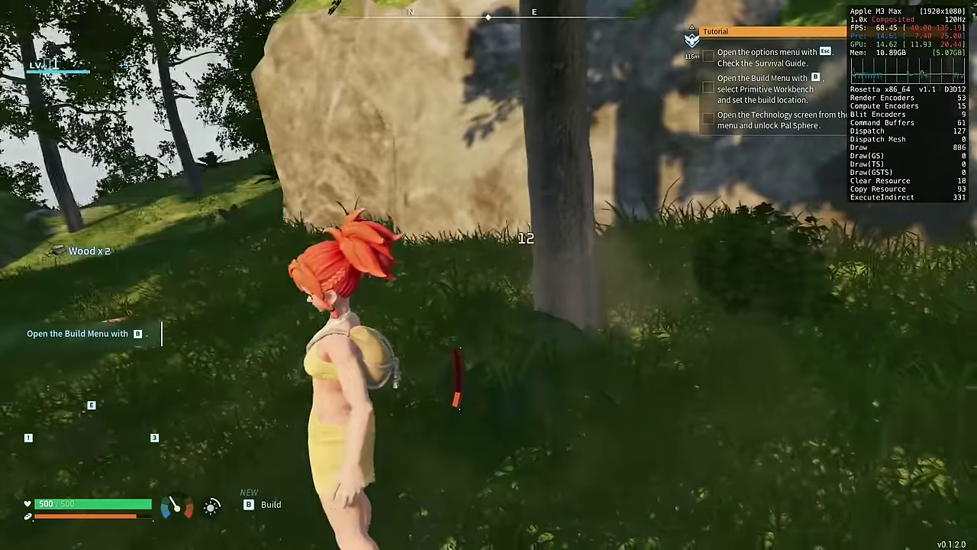